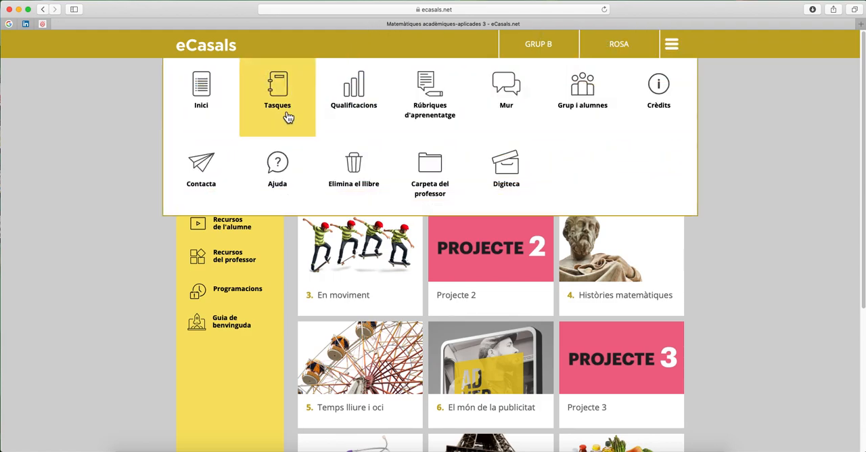
Step: Create and save a new task named "Pàgina 10" with a delivery deadline of 30-04-2020 at 23:59
{"action": "left_click", "coordinate": [286, 115]}
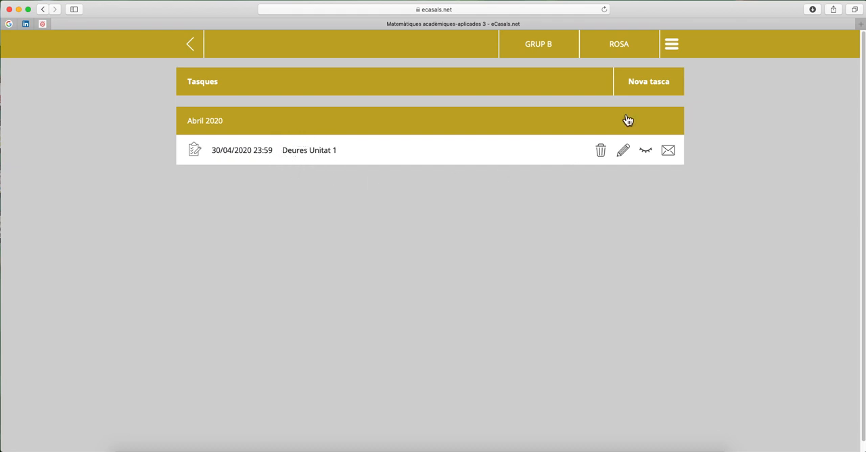
{"action": "left_click", "coordinate": [653, 91]}
{"action": "left_click", "coordinate": [505, 127]}
{"action": "type", "text": "P`"}
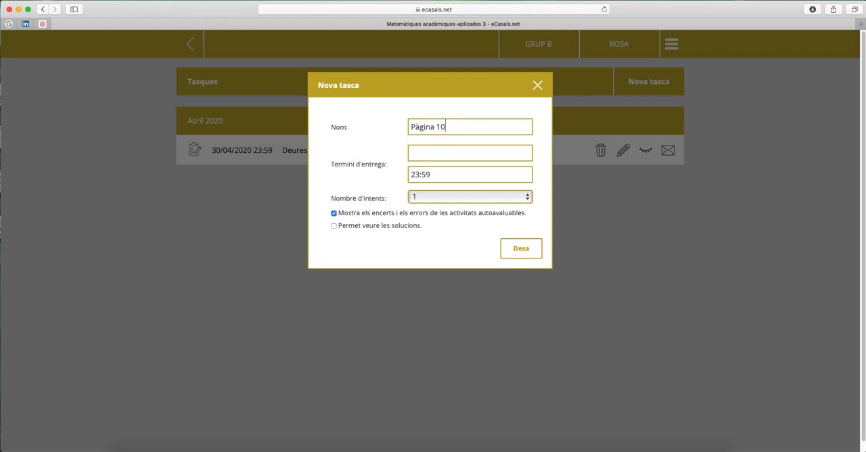
{"action": "left_click", "coordinate": [445, 152]}
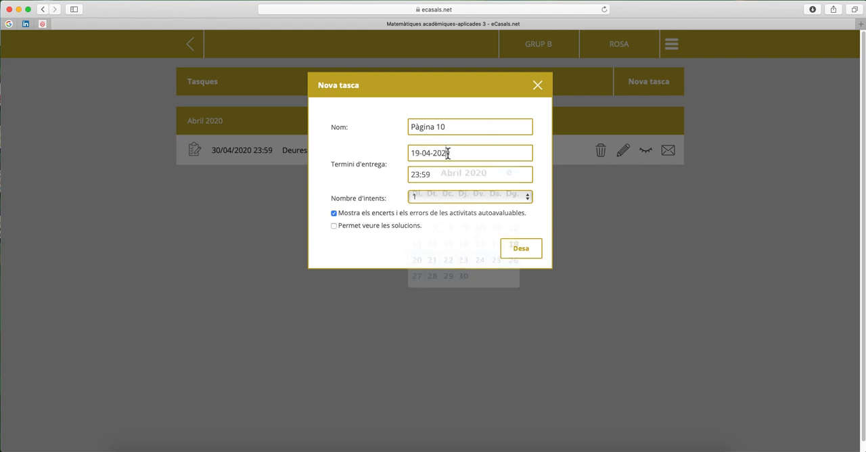
{"action": "left_click", "coordinate": [464, 276]}
{"action": "left_click", "coordinate": [452, 175]}
{"action": "left_click", "coordinate": [390, 183]}
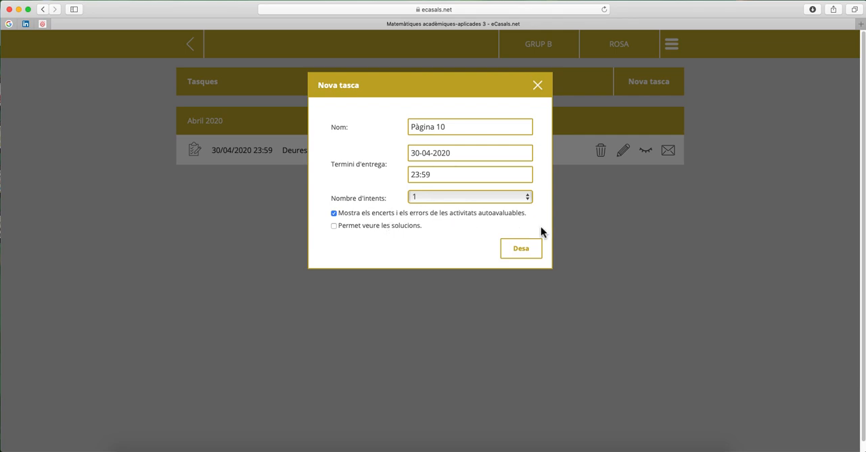
{"action": "left_click", "coordinate": [535, 251]}
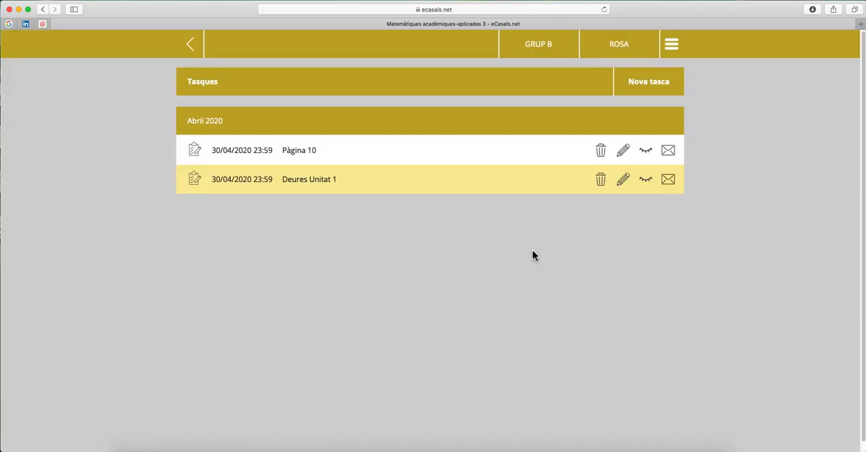
Step: Open the "Construeix amb el que saps" activities from page 10 of unit 1, Colònies d'estiu
{"action": "left_click", "coordinate": [190, 45]}
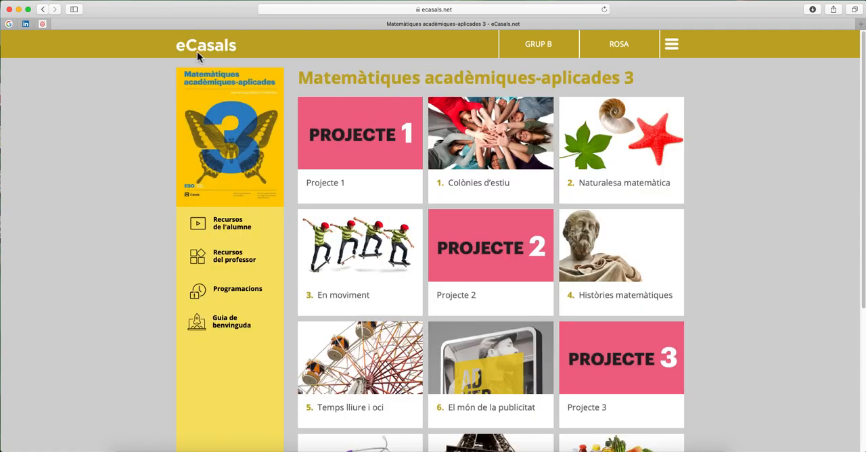
{"action": "left_click", "coordinate": [485, 169]}
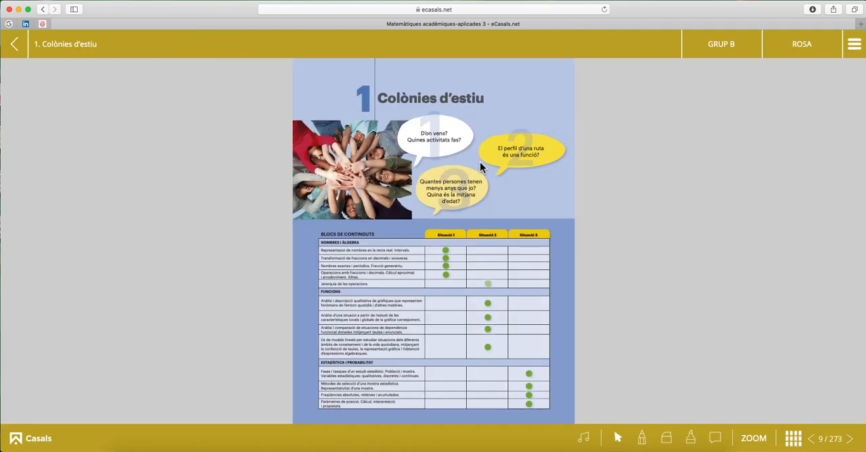
{"action": "left_click", "coordinate": [854, 444]}
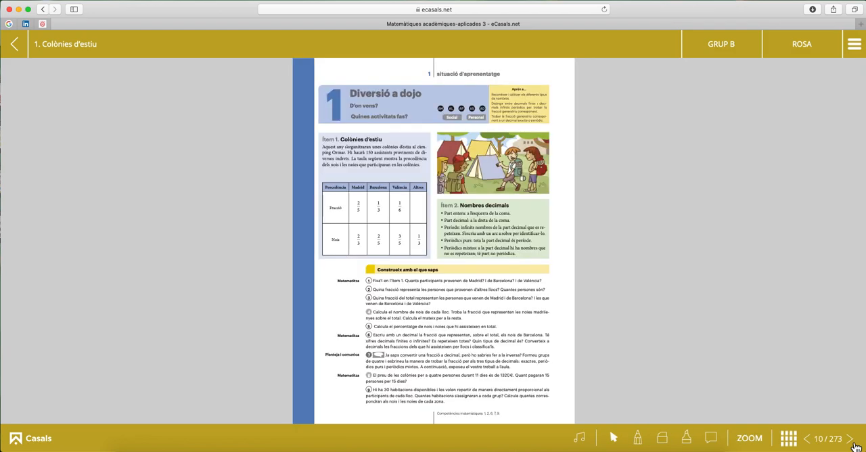
{"action": "left_click", "coordinate": [372, 284]}
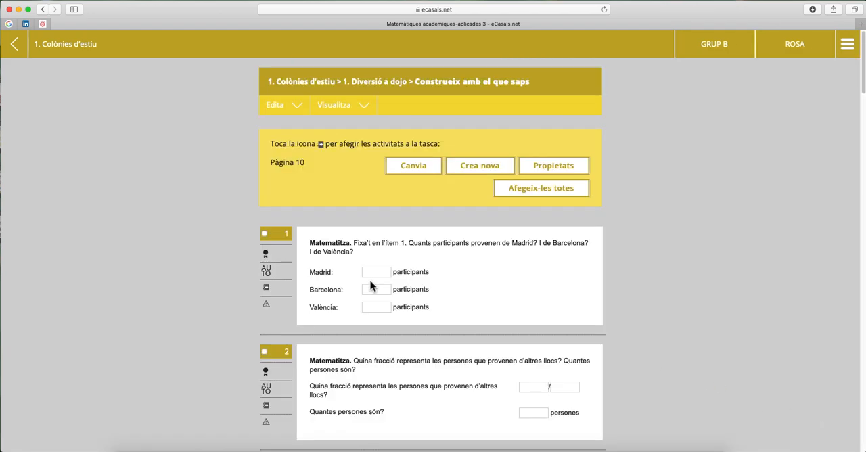
Step: Add activities 1, 2 and 3 of "Construeix amb el que saps" to the Pàgina 10 task
{"action": "scroll", "coordinate": [370, 280], "scroll_direction": "down", "scroll_amount": 10}
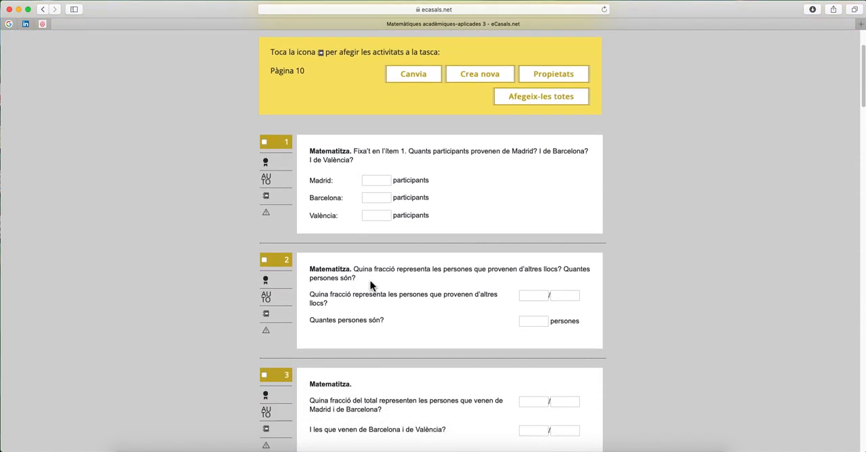
{"action": "scroll", "coordinate": [371, 280], "scroll_direction": "down", "scroll_amount": 6}
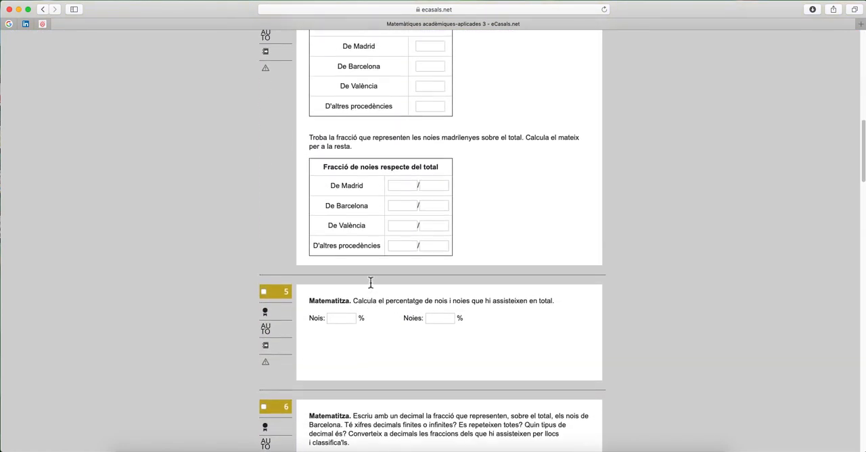
{"action": "scroll", "coordinate": [371, 283], "scroll_direction": "up", "scroll_amount": 14}
{"action": "scroll", "coordinate": [371, 280], "scroll_direction": "up", "scroll_amount": 3}
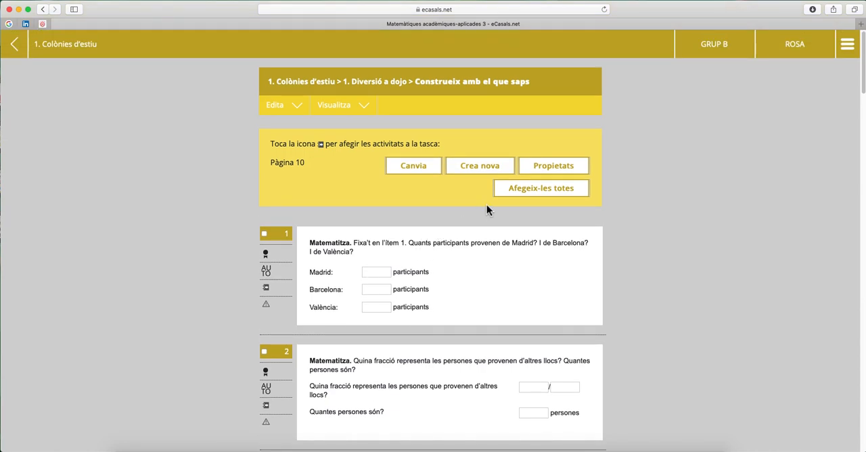
{"action": "left_click", "coordinate": [272, 292]}
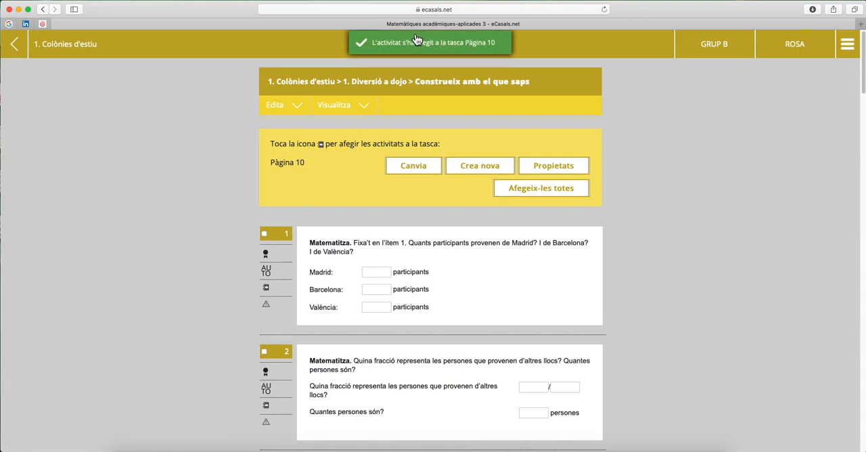
{"action": "scroll", "coordinate": [220, 292], "scroll_direction": "down", "scroll_amount": 3}
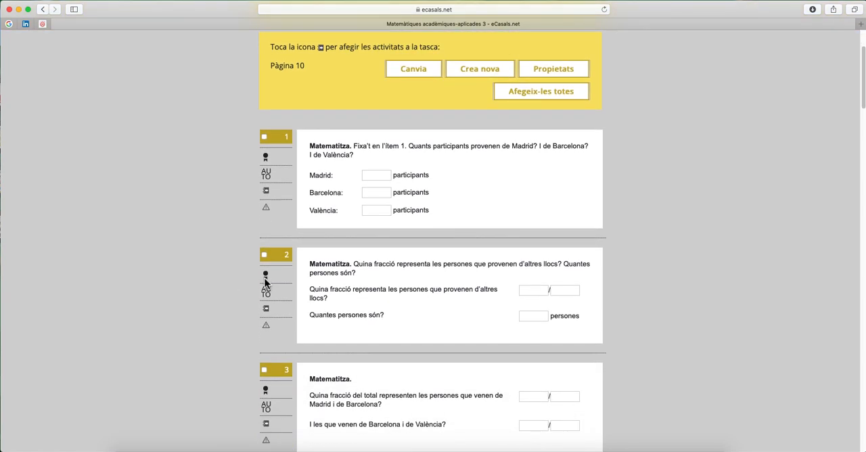
{"action": "left_click", "coordinate": [267, 310]}
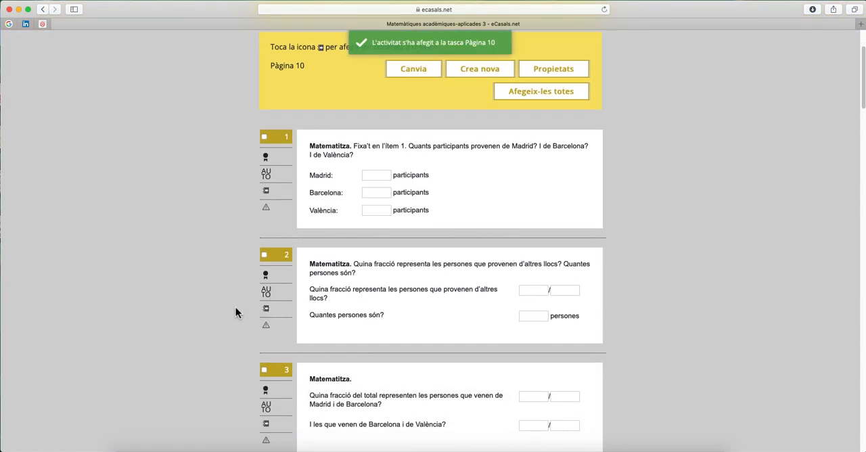
{"action": "scroll", "coordinate": [235, 312], "scroll_direction": "down", "scroll_amount": 3}
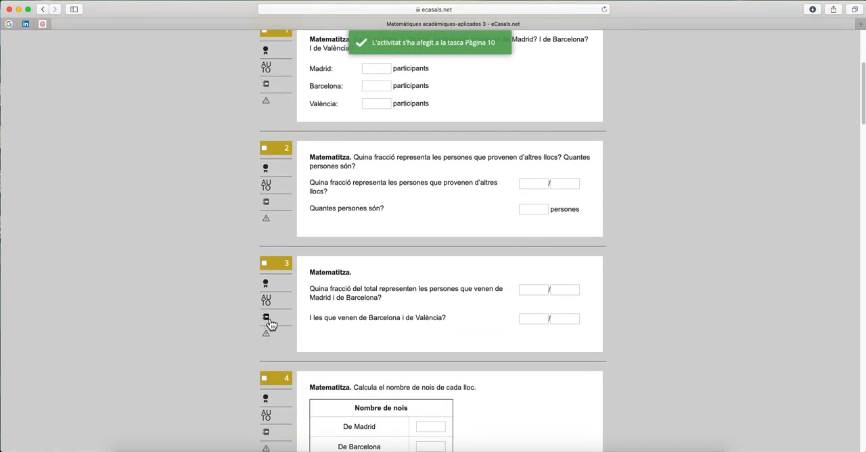
Step: Open the Pàgina 10 task from the task list and review the activities it contains
{"action": "scroll", "coordinate": [269, 323], "scroll_direction": "up", "scroll_amount": 6}
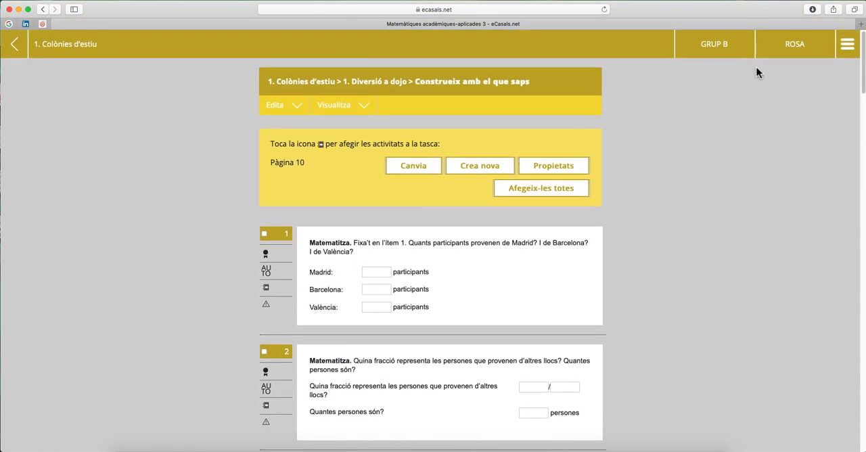
{"action": "left_click", "coordinate": [852, 49]}
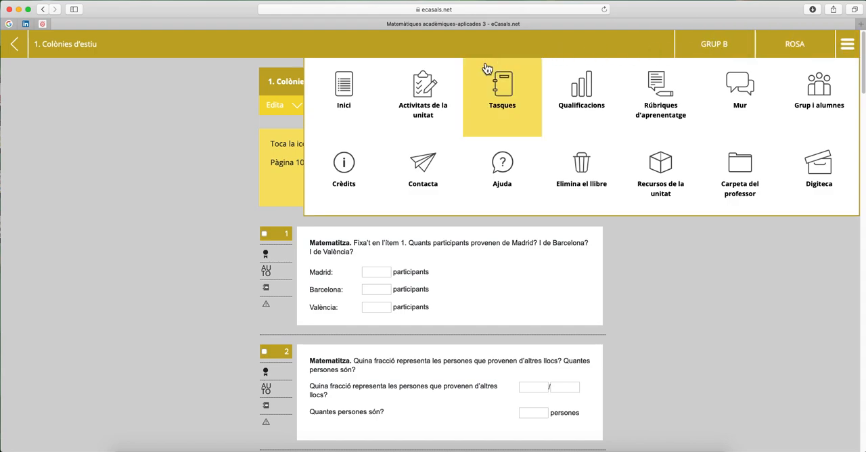
{"action": "left_click", "coordinate": [501, 91]}
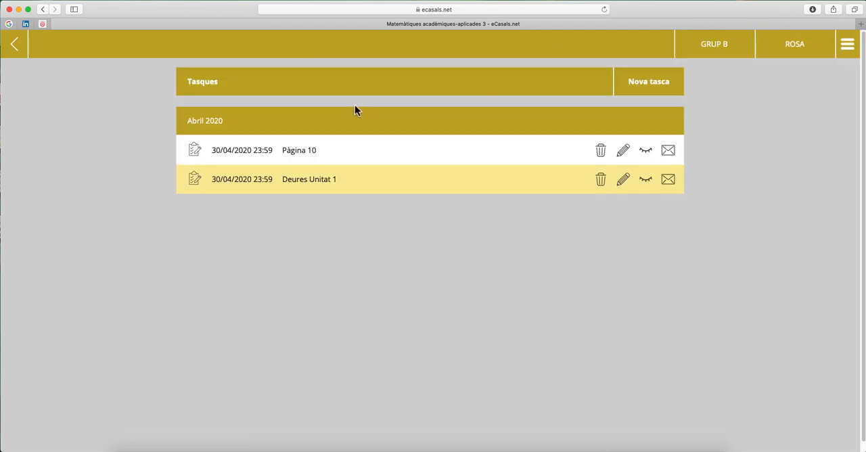
{"action": "left_click", "coordinate": [303, 158]}
{"action": "scroll", "coordinate": [305, 158], "scroll_direction": "down", "scroll_amount": 3}
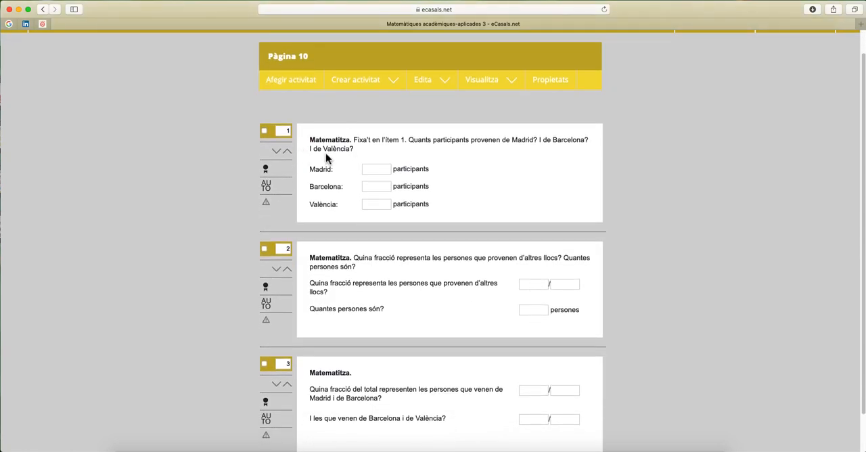
{"action": "scroll", "coordinate": [390, 183], "scroll_direction": "down", "scroll_amount": 3}
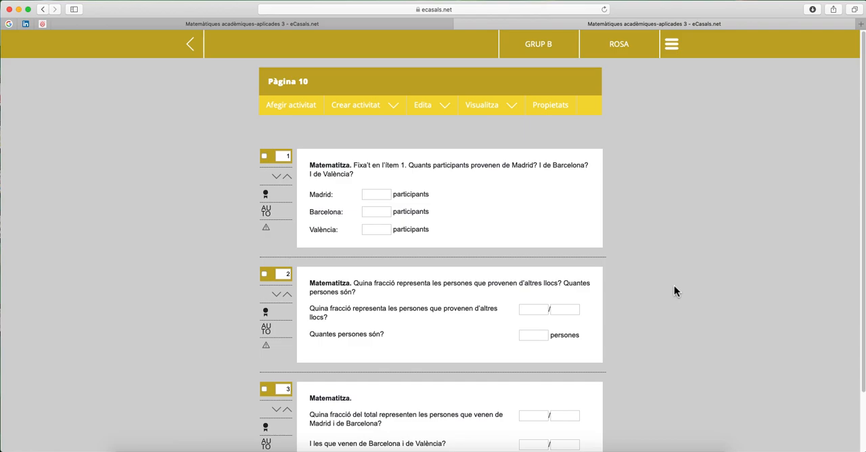
{"action": "scroll", "coordinate": [674, 285], "scroll_direction": "down", "scroll_amount": 2}
{"action": "scroll", "coordinate": [674, 286], "scroll_direction": "up", "scroll_amount": 2}
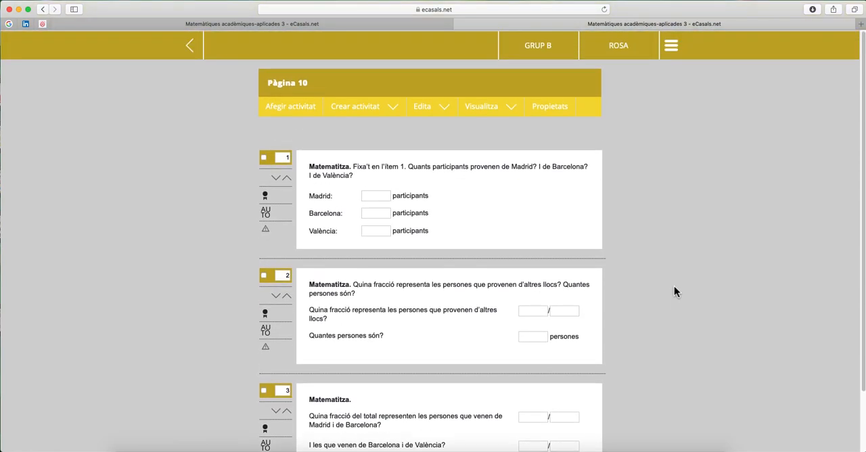
Step: Return to the task list and create a task named "Tasques pròpies" with the deadline 30-04-2020
{"action": "left_click", "coordinate": [199, 50]}
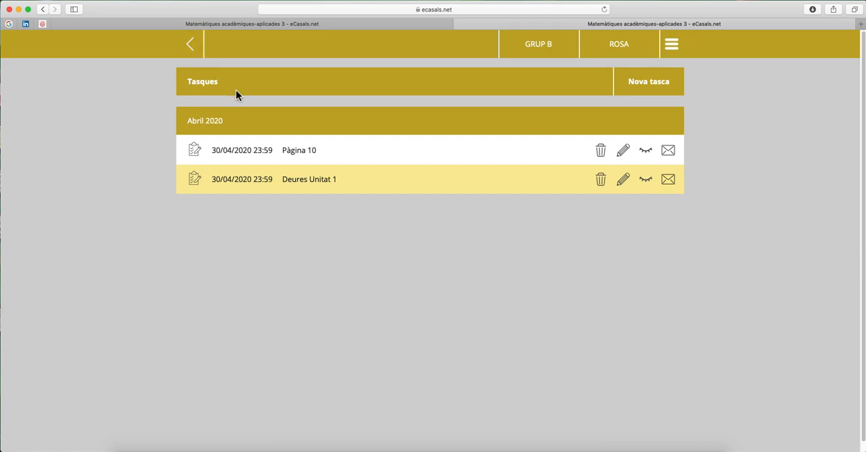
{"action": "left_click", "coordinate": [664, 89]}
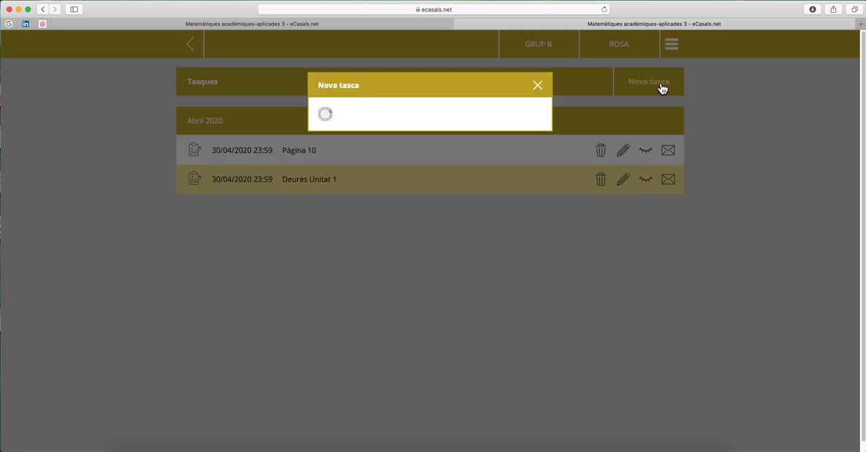
{"action": "type", "text": "Tasques pròpies"}
{"action": "left_click", "coordinate": [497, 153]}
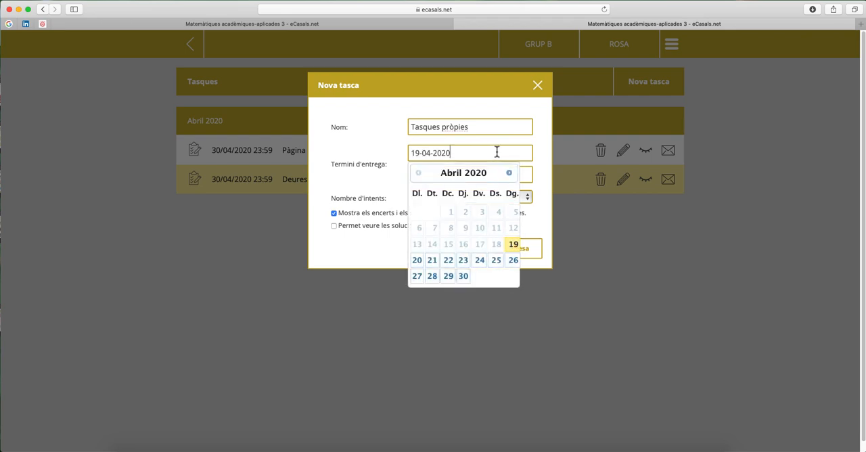
{"action": "left_click", "coordinate": [467, 279]}
{"action": "left_click", "coordinate": [518, 256]}
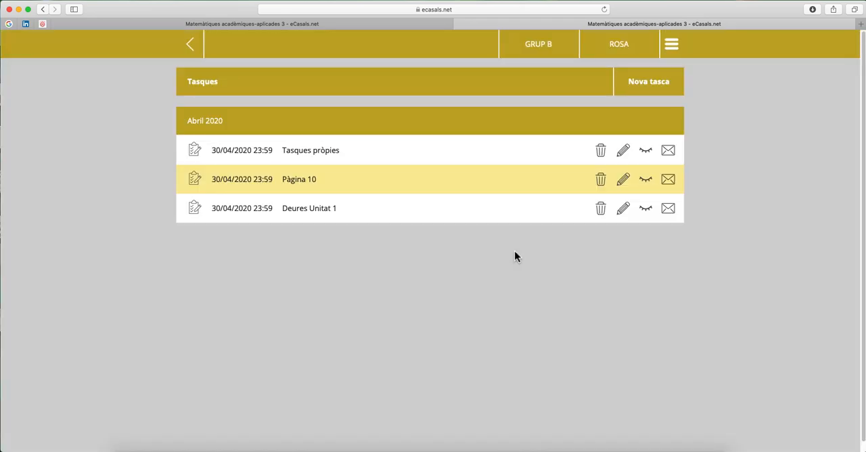
Step: Open the Tasques pròpies task and search for existing activities to add from unit "1. Colònies d'estiu"
{"action": "left_click", "coordinate": [248, 157]}
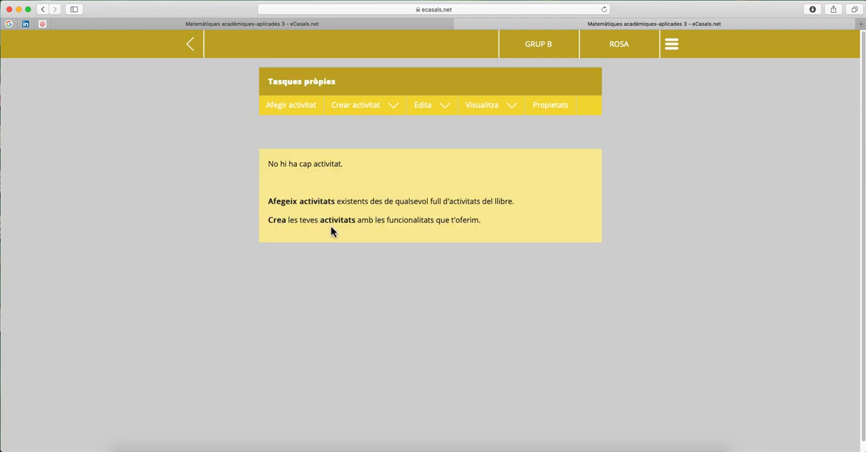
{"action": "left_click", "coordinate": [301, 110]}
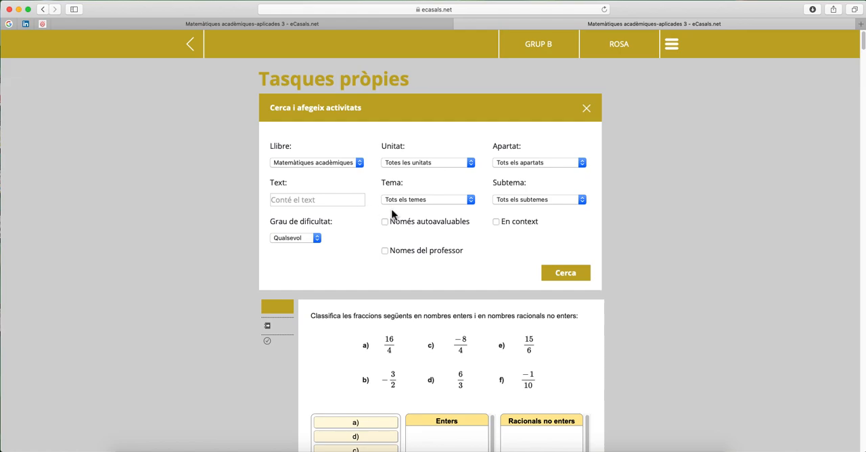
{"action": "left_click", "coordinate": [434, 163]}
{"action": "left_click", "coordinate": [456, 183]}
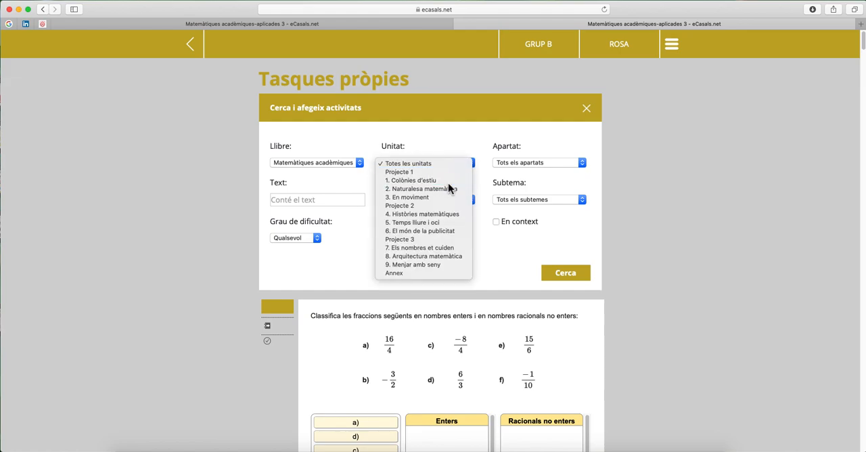
{"action": "left_click", "coordinate": [574, 278]}
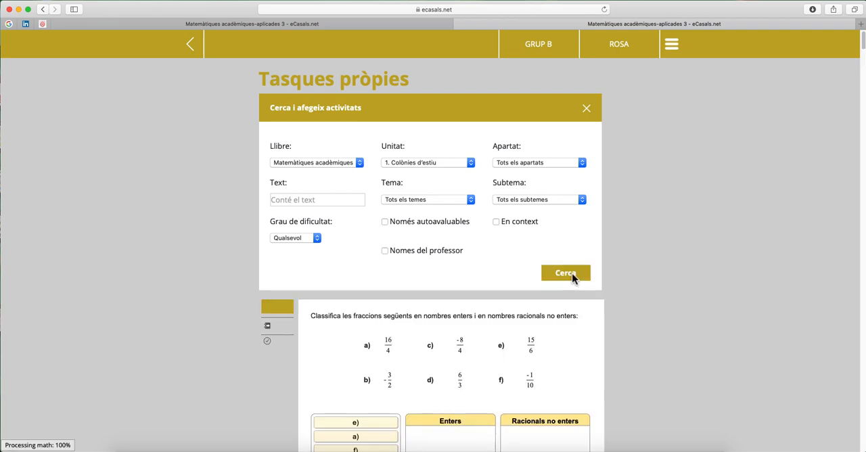
Step: Add the activity "Escriu dues fraccions equivalents a 3/5" to the Tasques pròpies task
{"action": "scroll", "coordinate": [572, 277], "scroll_direction": "down", "scroll_amount": 15}
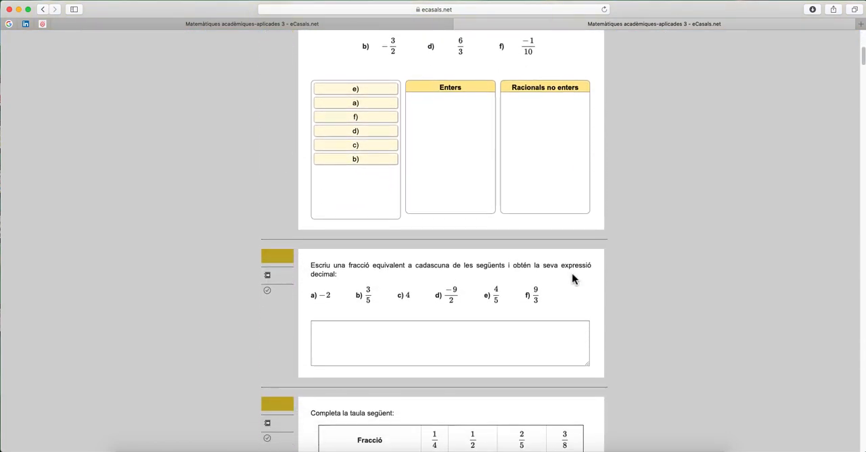
{"action": "scroll", "coordinate": [573, 278], "scroll_direction": "down", "scroll_amount": 10}
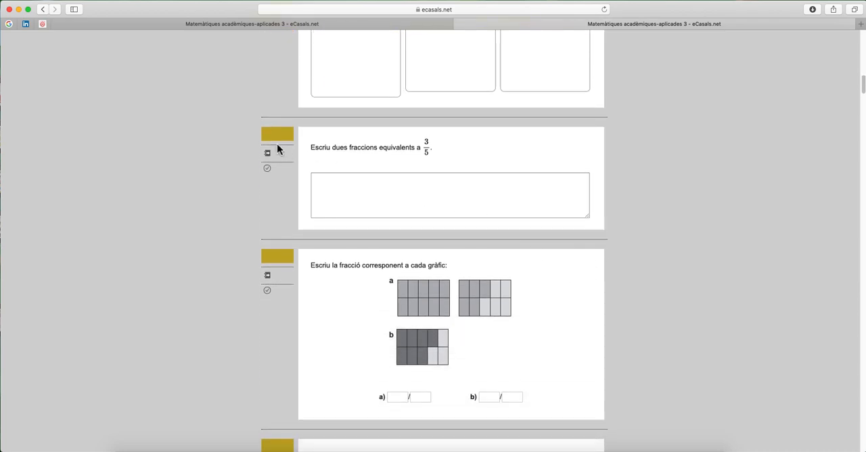
{"action": "left_click", "coordinate": [268, 154]}
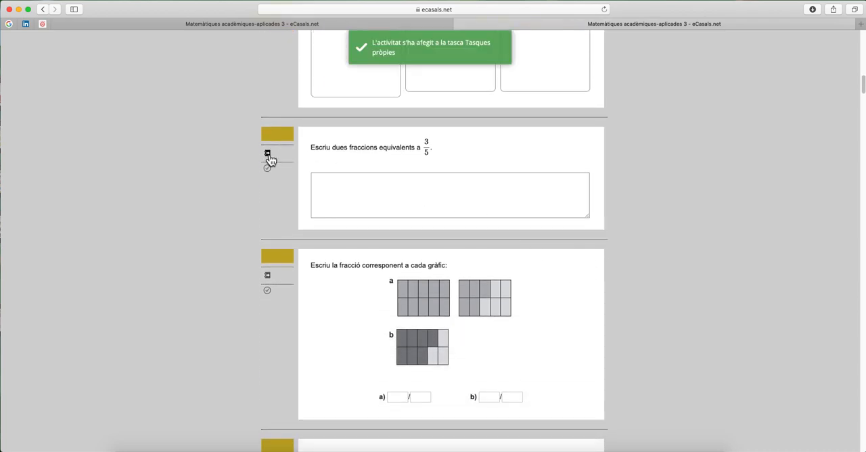
{"action": "scroll", "coordinate": [269, 160], "scroll_direction": "up", "scroll_amount": 15}
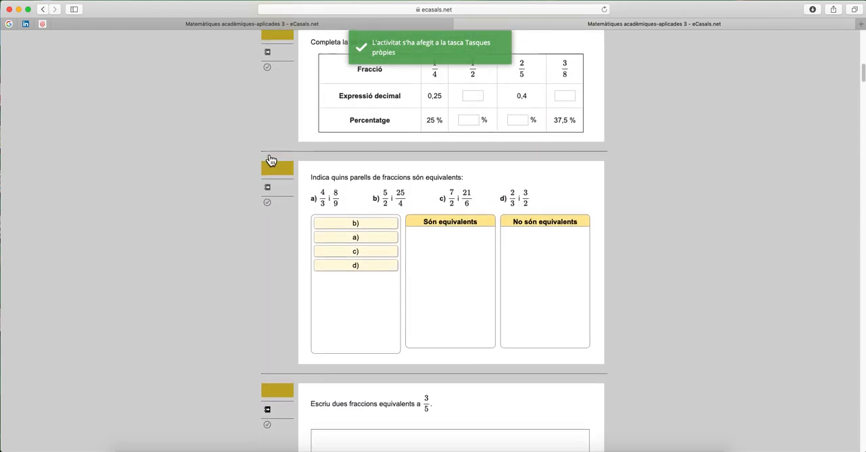
{"action": "scroll", "coordinate": [269, 159], "scroll_direction": "up", "scroll_amount": 10}
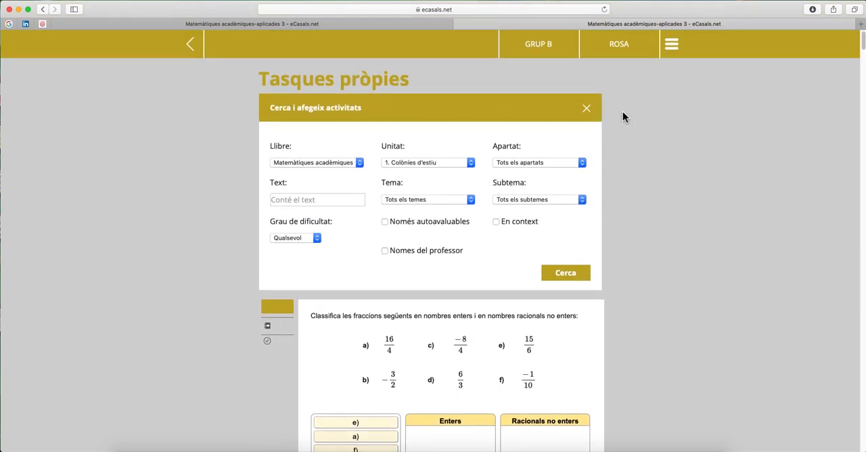
Step: Close the activity search and create a Vertader/Fals activity with the statement "Quin és el resultat de sumar 10+2?"
{"action": "left_click", "coordinate": [587, 109]}
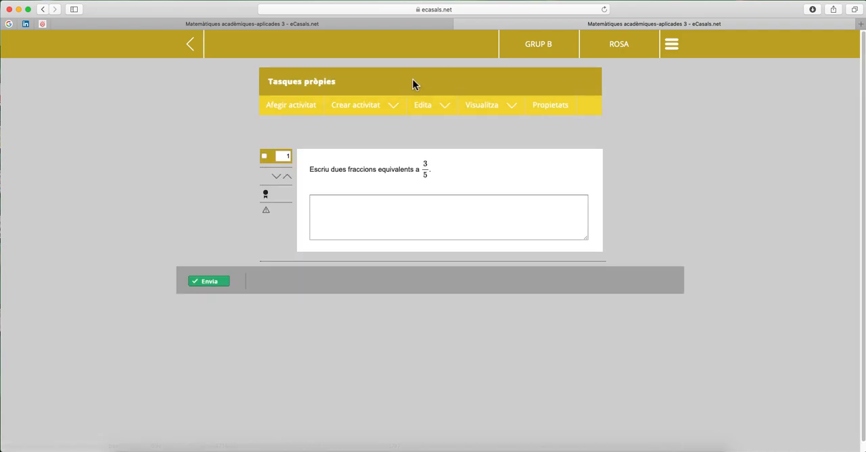
{"action": "left_click", "coordinate": [375, 113]}
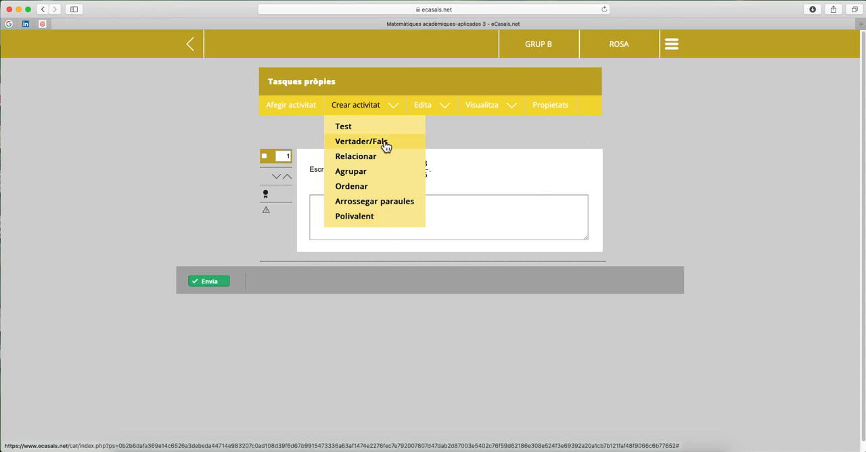
{"action": "left_click", "coordinate": [384, 144]}
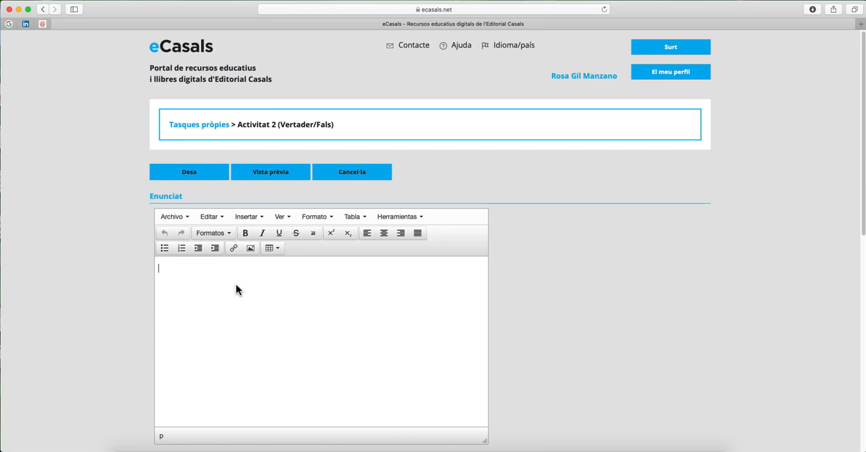
{"action": "left_click", "coordinate": [236, 284]}
{"action": "type", "text": "Quin és el resultat de sumar 10+2?"}
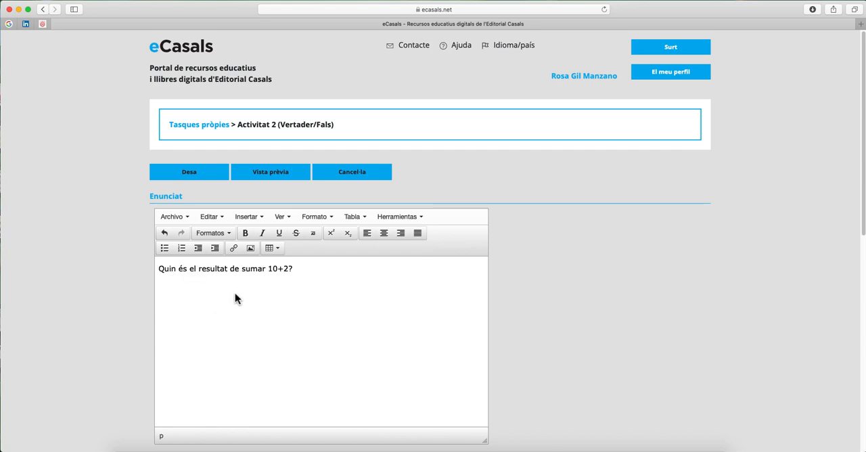
Step: Enter the options 12 as true and 13 and 14 as false, and save the Vertader/Fals activity
{"action": "scroll", "coordinate": [235, 294], "scroll_direction": "down", "scroll_amount": 5}
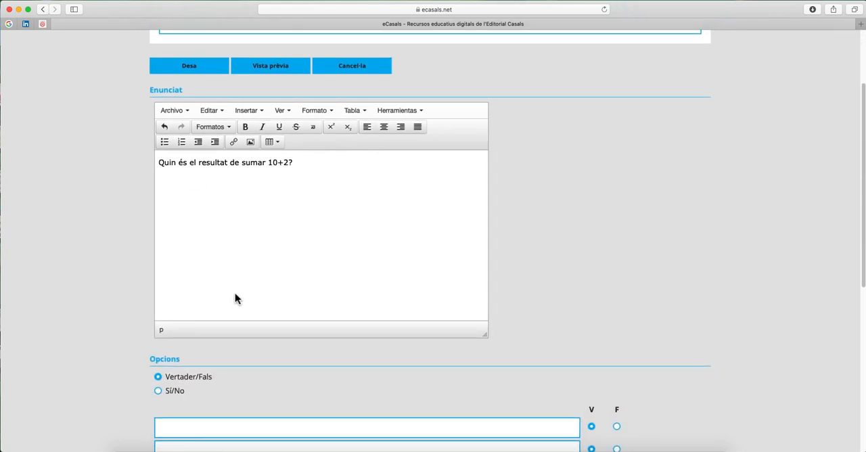
{"action": "scroll", "coordinate": [235, 294], "scroll_direction": "down", "scroll_amount": 3}
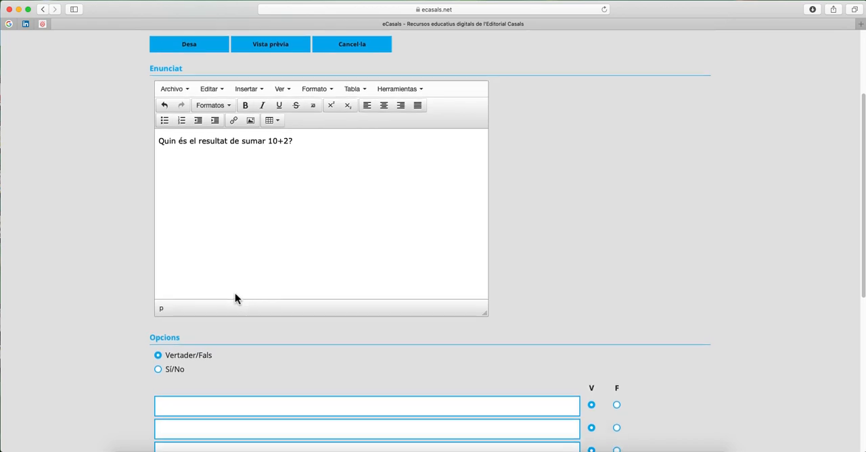
{"action": "scroll", "coordinate": [235, 298], "scroll_direction": "down", "scroll_amount": 2}
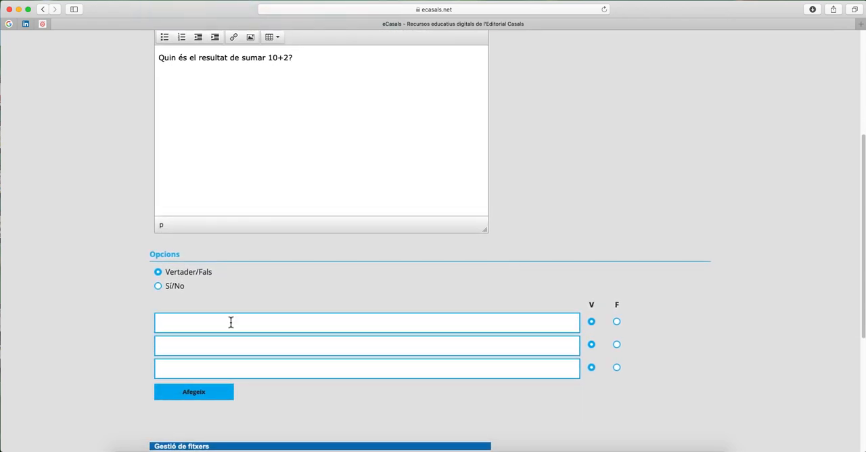
{"action": "left_click", "coordinate": [231, 323]}
{"action": "type", "text": "12"}
{"action": "left_click", "coordinate": [550, 346]}
{"action": "type", "text": "13"}
{"action": "left_click", "coordinate": [616, 346]}
{"action": "type", "text": "14"}
{"action": "left_click", "coordinate": [617, 368]}
{"action": "scroll", "coordinate": [261, 342], "scroll_direction": "down", "scroll_amount": 4}
{"action": "scroll", "coordinate": [261, 343], "scroll_direction": "down", "scroll_amount": 3}
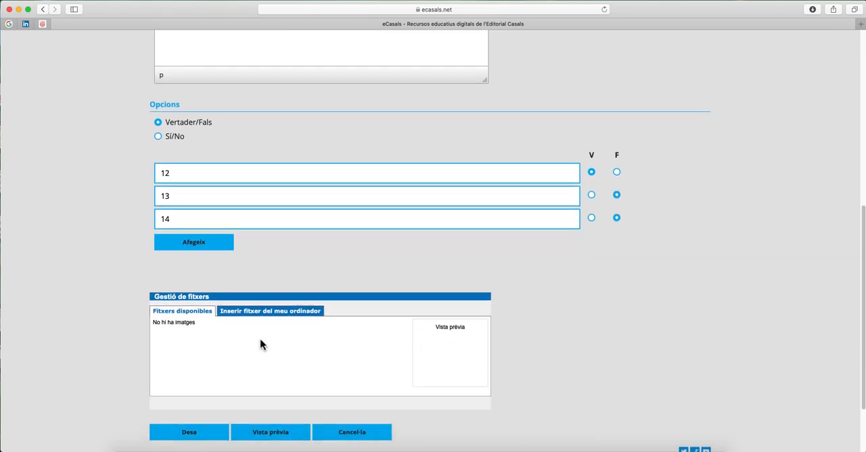
{"action": "left_click", "coordinate": [199, 363]}
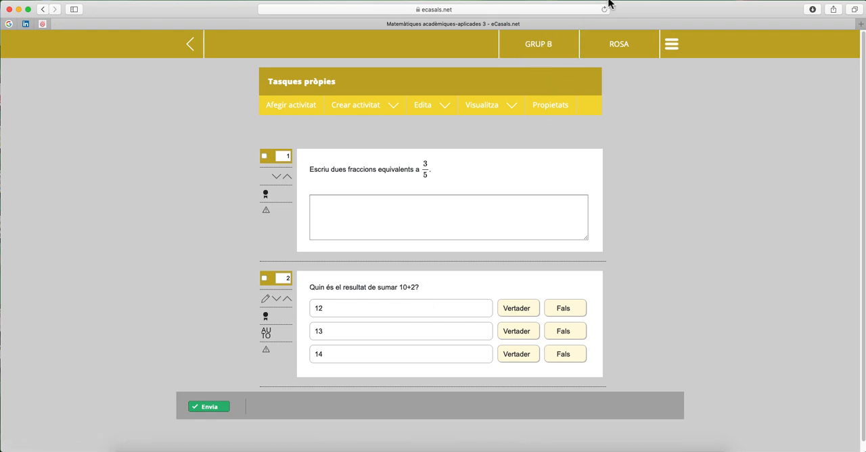
Step: Create an Agrupar activity with the statement "Agrupa els nombres parells i senars"
{"action": "left_click", "coordinate": [386, 112]}
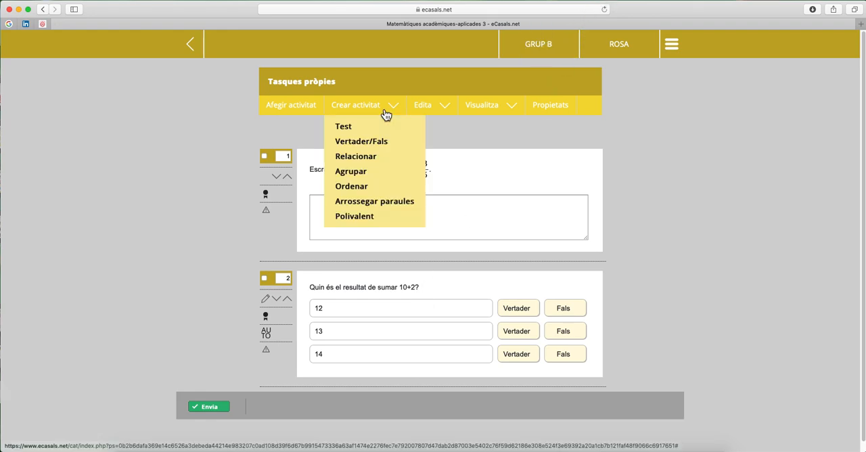
{"action": "left_click", "coordinate": [360, 173]}
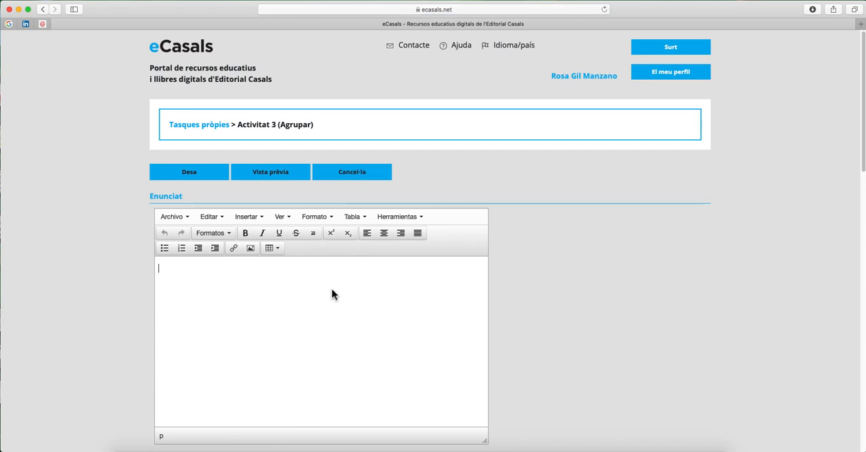
{"action": "type", "text": "Agrupa els nombres parells i senars"}
Step: Fill the list "Parells" with 2, 4, 6 and the list "Senars" with 1, 3, 5, and save the grouping activity
{"action": "scroll", "coordinate": [331, 295], "scroll_direction": "down", "scroll_amount": 3}
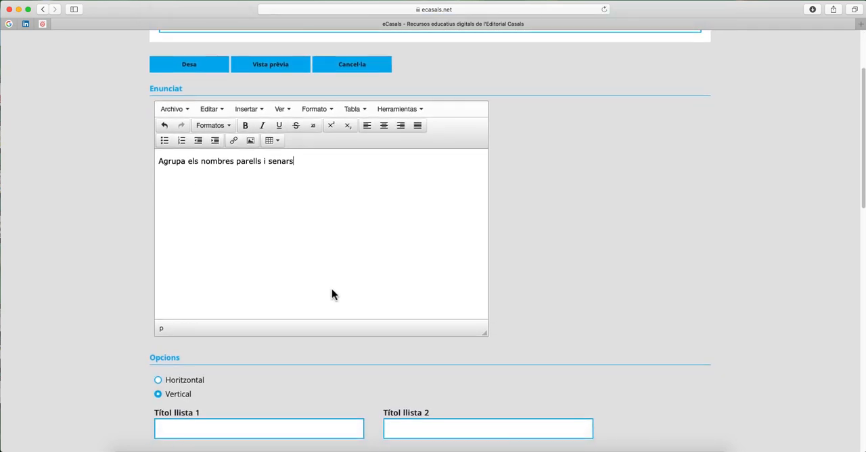
{"action": "scroll", "coordinate": [332, 295], "scroll_direction": "down", "scroll_amount": 3}
{"action": "scroll", "coordinate": [331, 294], "scroll_direction": "down", "scroll_amount": 2}
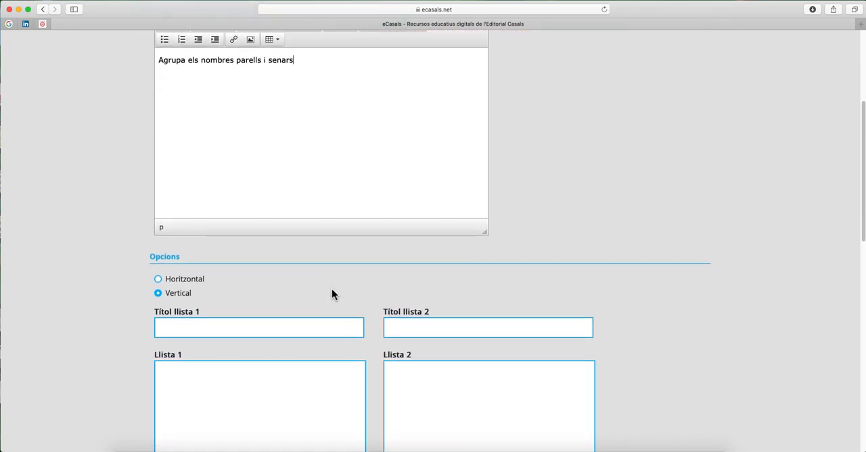
{"action": "left_click", "coordinate": [324, 304]}
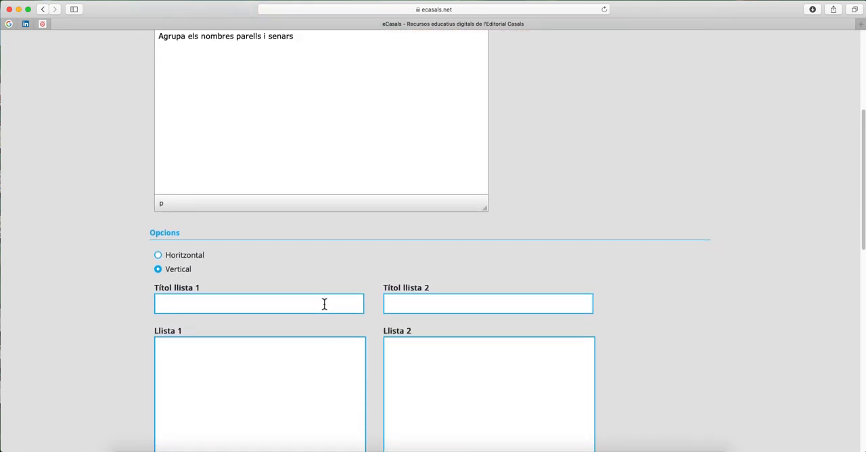
{"action": "type", "text": "P"}
{"action": "type", "text": "Senars"}
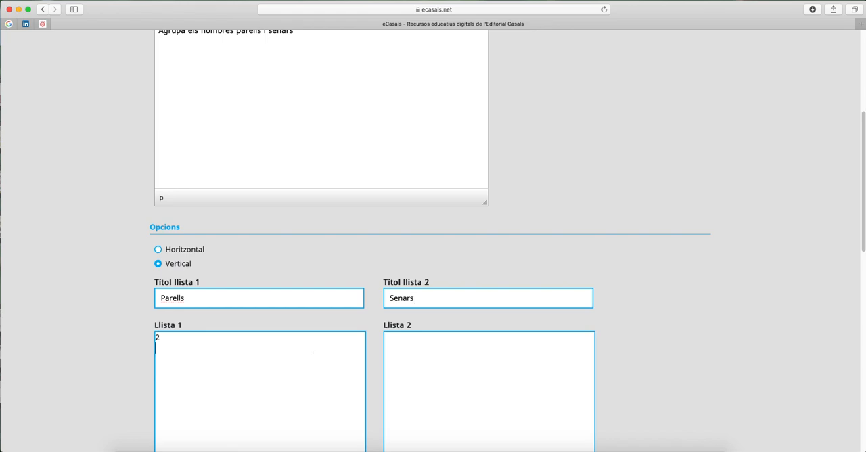
{"action": "left_click", "coordinate": [453, 376]}
{"action": "scroll", "coordinate": [433, 244], "scroll_direction": "down", "scroll_amount": 10}
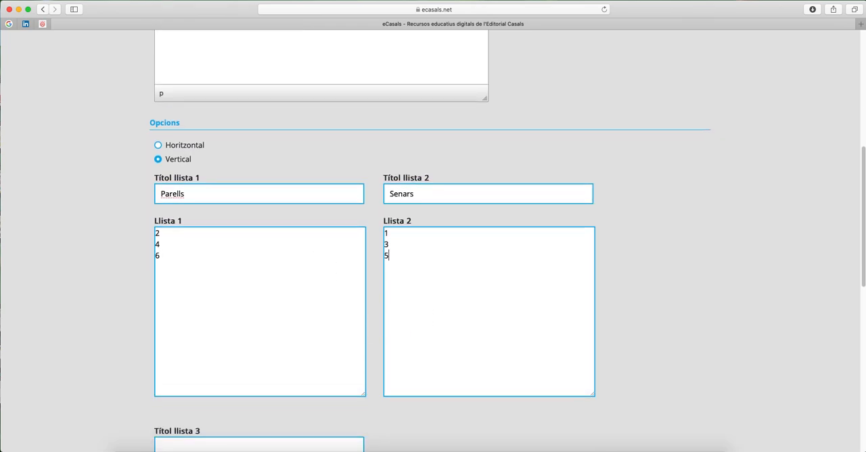
{"action": "scroll", "coordinate": [434, 244], "scroll_direction": "down", "scroll_amount": 5}
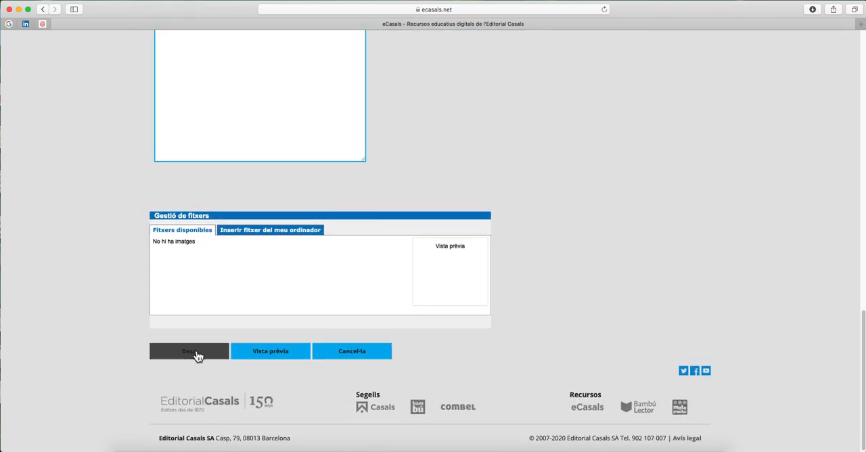
{"action": "left_click", "coordinate": [195, 355]}
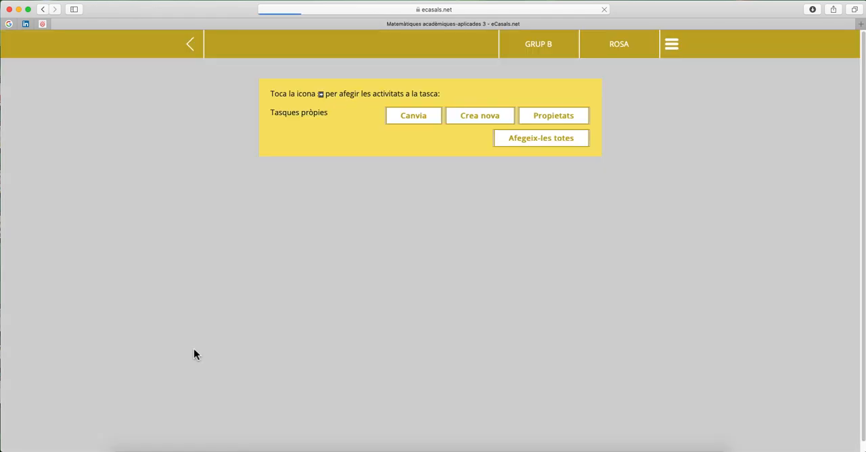
{"action": "scroll", "coordinate": [195, 355], "scroll_direction": "down", "scroll_amount": 3}
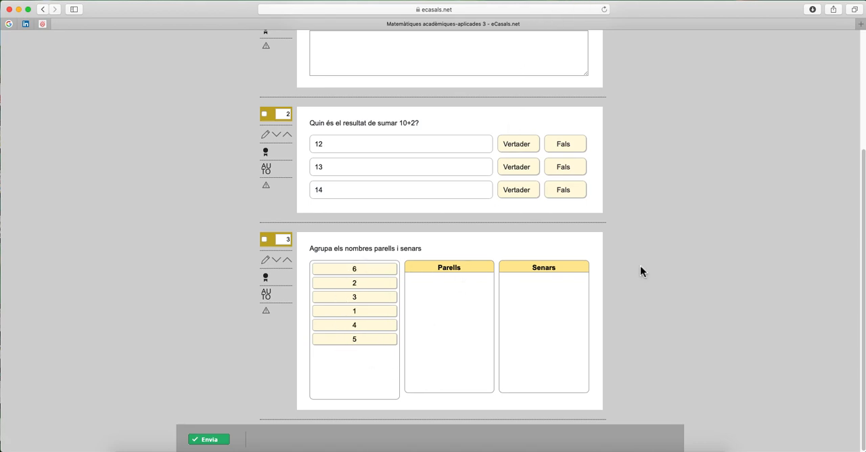
{"action": "scroll", "coordinate": [640, 271], "scroll_direction": "up", "scroll_amount": 5}
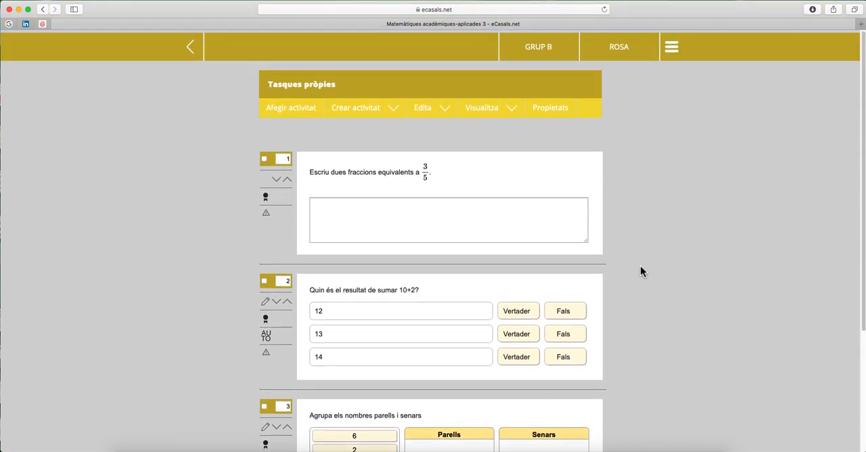
{"action": "left_click", "coordinate": [355, 112]}
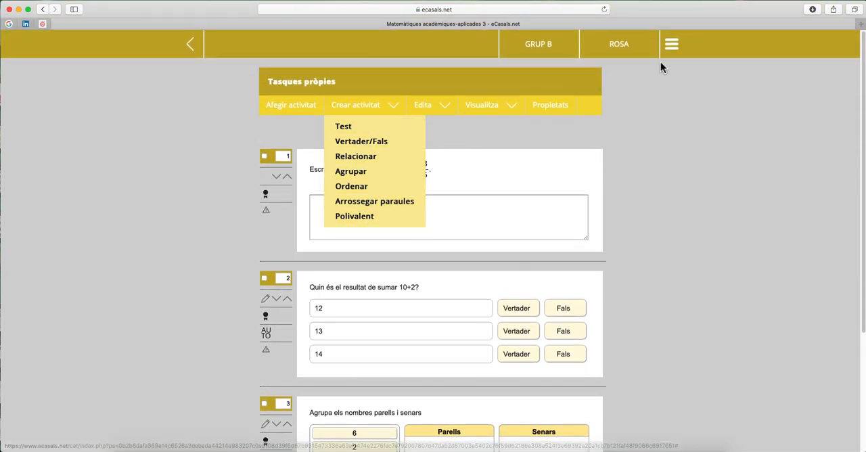
{"action": "left_click", "coordinate": [673, 47]}
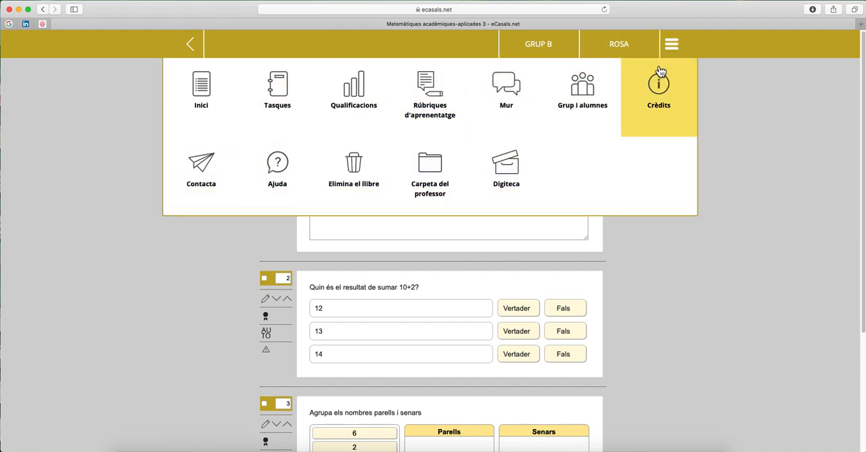
{"action": "left_click", "coordinate": [677, 51]}
Step: Return to the task list and make the Tasques pròpies task visible to the students
{"action": "left_click", "coordinate": [192, 44]}
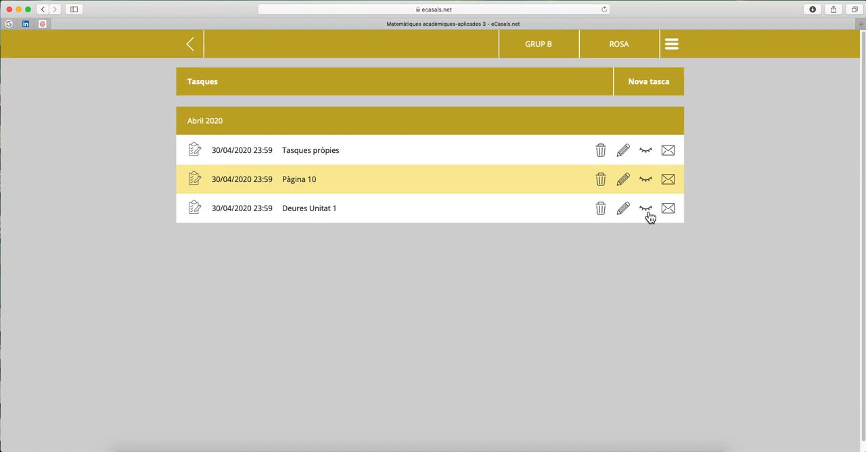
{"action": "left_click", "coordinate": [648, 151]}
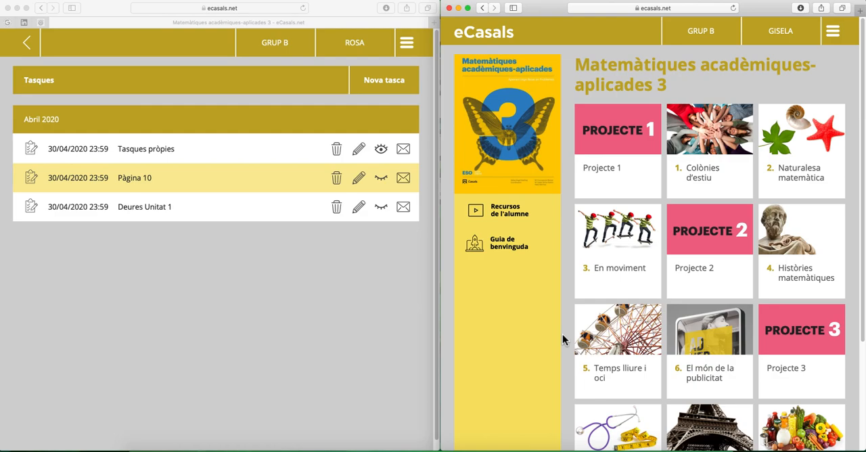
Step: Switch to the student's browser window and open the Tasques pròpies task from the student's task list
{"action": "scroll", "coordinate": [655, 226], "scroll_direction": "down", "scroll_amount": 1}
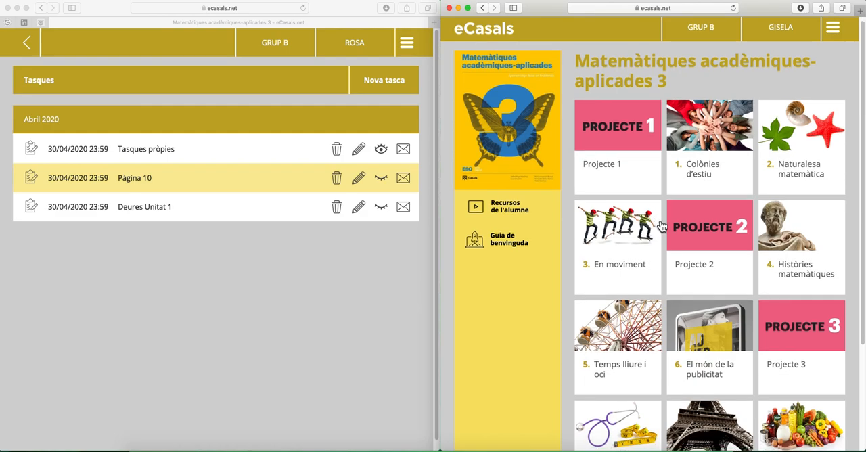
{"action": "left_click", "coordinate": [833, 28]}
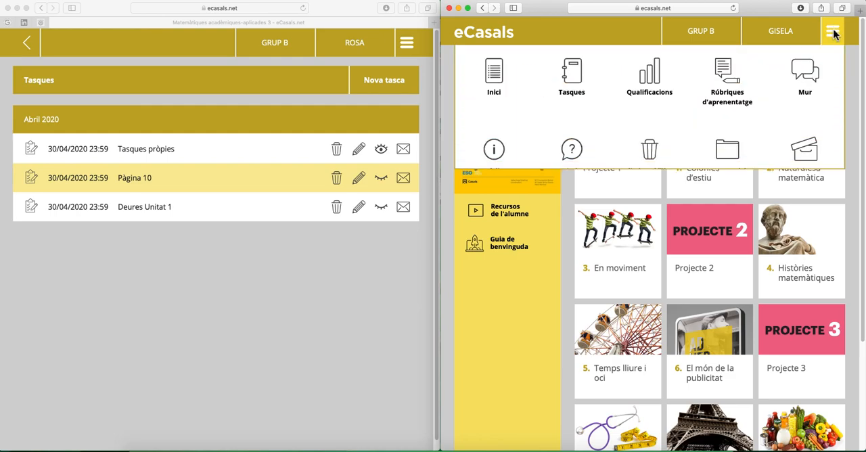
{"action": "left_click", "coordinate": [556, 92]}
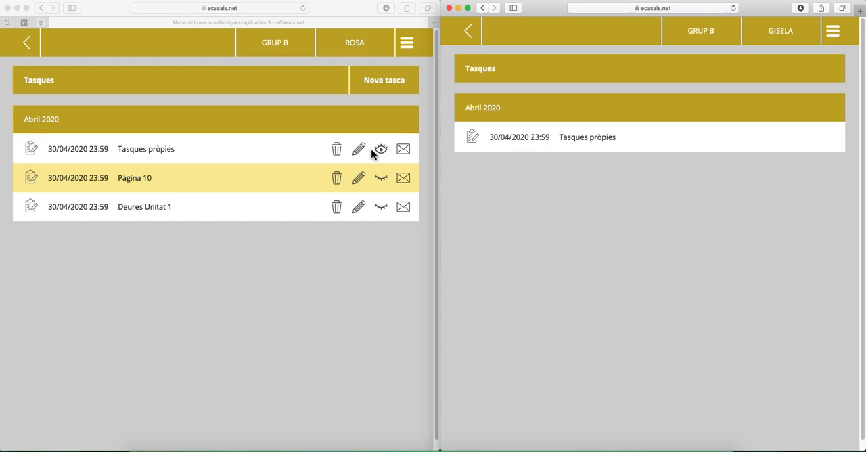
{"action": "left_click", "coordinate": [537, 144]}
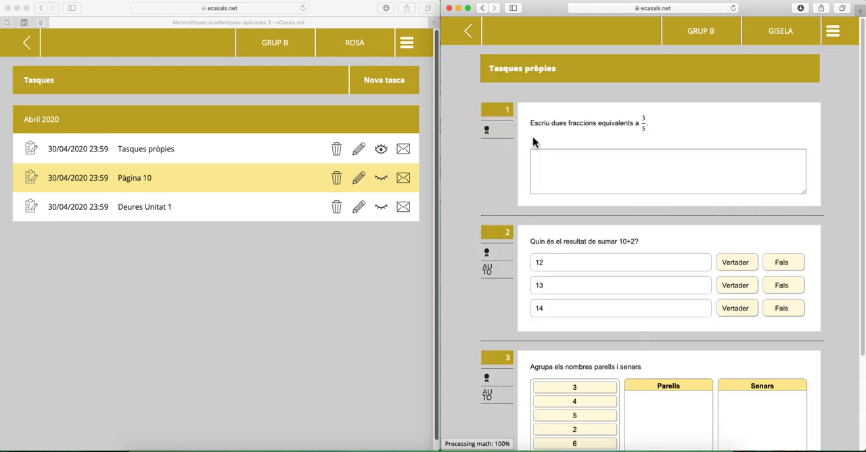
Step: Answer activity 1 with "x" and, in activity 2, mark 12 as Vertader, 13 as Fals and 14 as Vertader
{"action": "left_click", "coordinate": [573, 170]}
{"action": "scroll", "coordinate": [722, 232], "scroll_direction": "down", "scroll_amount": 2}
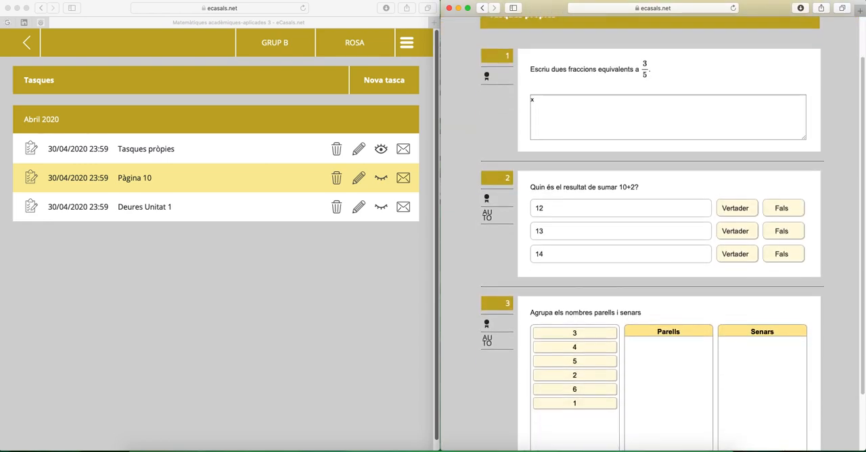
{"action": "left_click", "coordinate": [754, 197]}
{"action": "left_click", "coordinate": [783, 220]}
{"action": "left_click", "coordinate": [748, 244]}
Step: In activity 3, place 3, 6 and 4 under Parells and 2, 1 and 5 under Senars
{"action": "scroll", "coordinate": [747, 244], "scroll_direction": "down", "scroll_amount": 2}
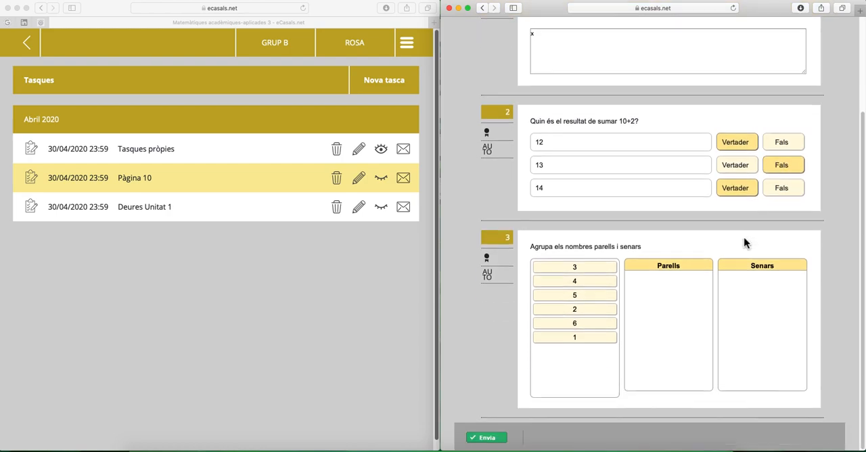
{"action": "left_click_drag", "start_coordinate": [586, 271], "coordinate": [653, 295]}
{"action": "left_click_drag", "start_coordinate": [575, 296], "coordinate": [758, 291]}
{"action": "left_click_drag", "start_coordinate": [606, 296], "coordinate": [667, 296]}
{"action": "left_click_drag", "start_coordinate": [604, 271], "coordinate": [677, 312]}
{"action": "left_click_drag", "start_coordinate": [605, 290], "coordinate": [775, 306]}
{"action": "left_click_drag", "start_coordinate": [585, 277], "coordinate": [751, 323]}
Step: Submit the student's answers and review the correction of the three activities
{"action": "scroll", "coordinate": [546, 325], "scroll_direction": "down", "scroll_amount": 1}
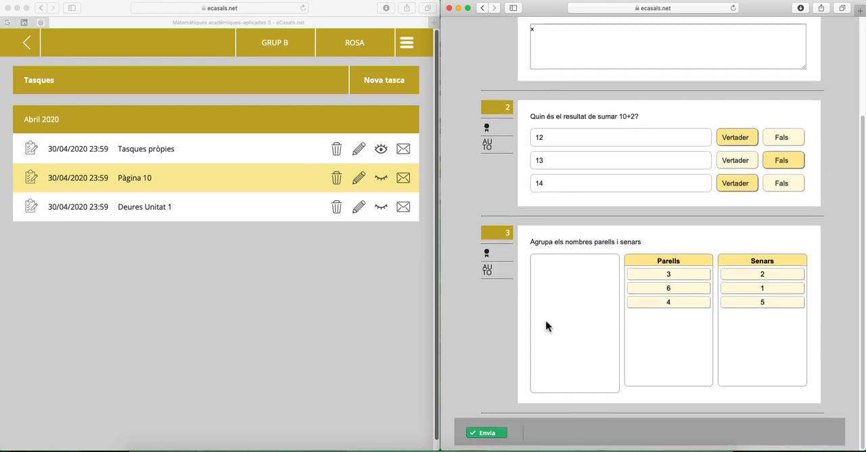
{"action": "left_click", "coordinate": [492, 440]}
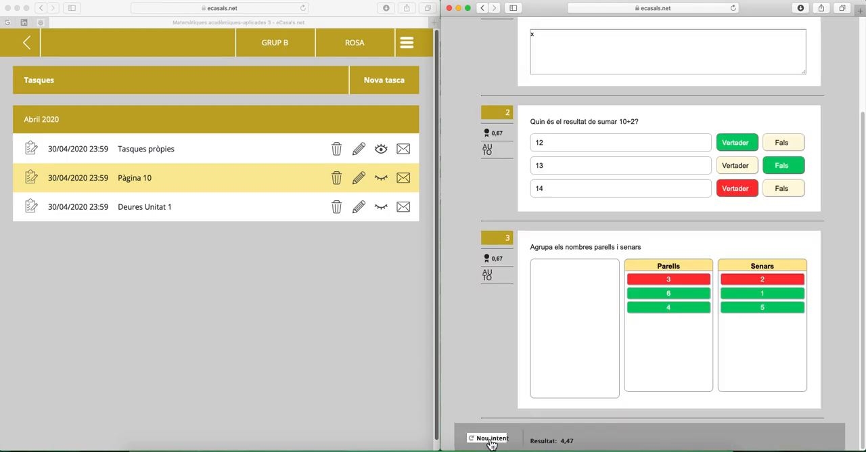
{"action": "scroll", "coordinate": [766, 290], "scroll_direction": "up", "scroll_amount": 3}
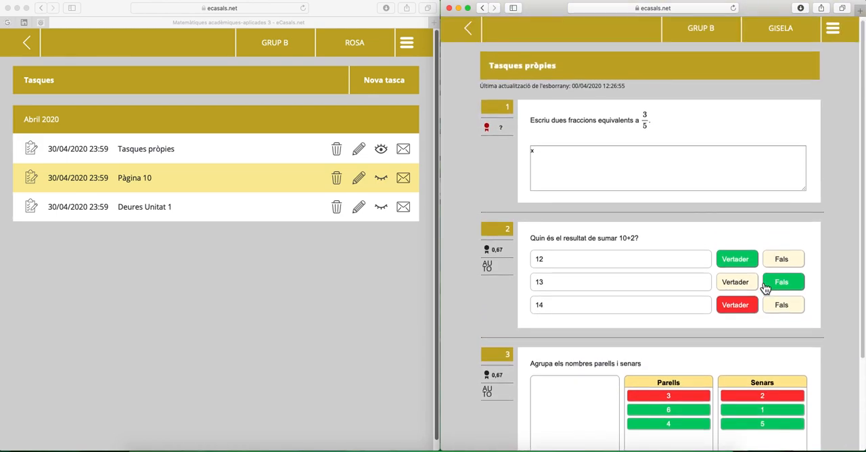
{"action": "scroll", "coordinate": [761, 281], "scroll_direction": "down", "scroll_amount": 3}
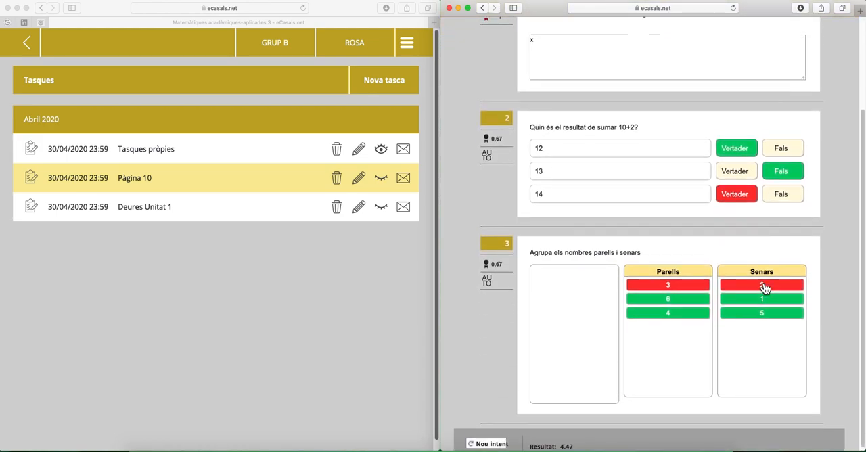
{"action": "scroll", "coordinate": [764, 287], "scroll_direction": "up", "scroll_amount": 3}
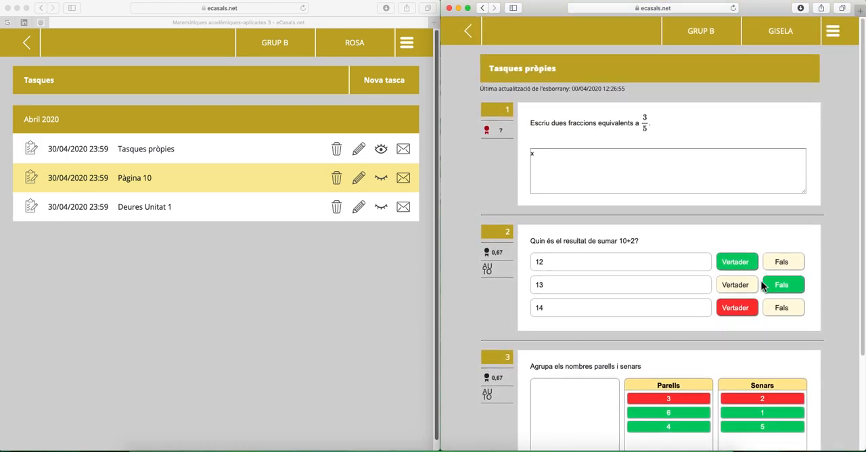
Step: Switch to the teacher's browser window and open the student's Tasques pròpies submission from the group's Qualificacions
{"action": "left_click", "coordinate": [332, 344]}
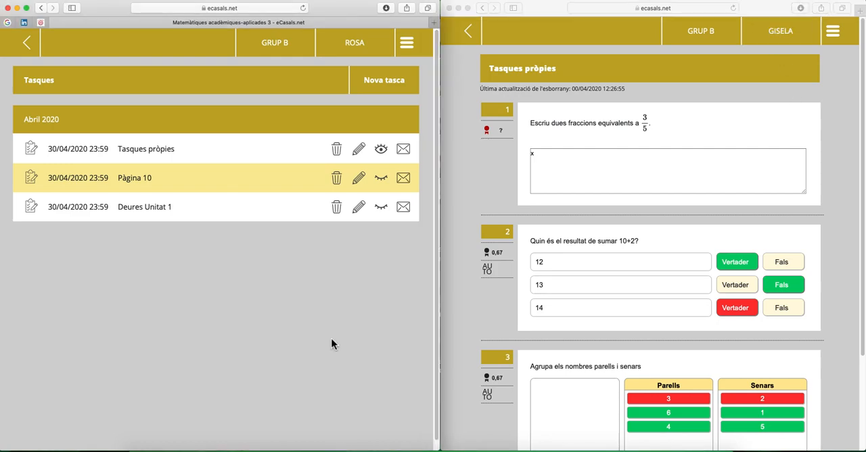
{"action": "left_click", "coordinate": [406, 42]}
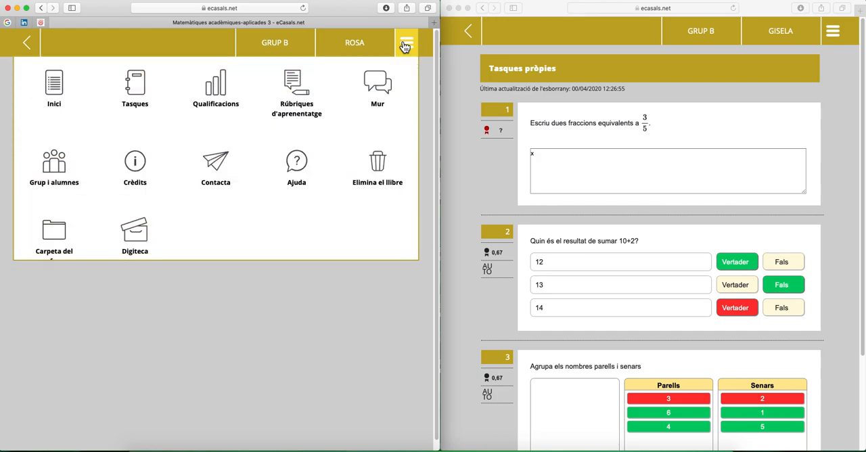
{"action": "left_click", "coordinate": [223, 94]}
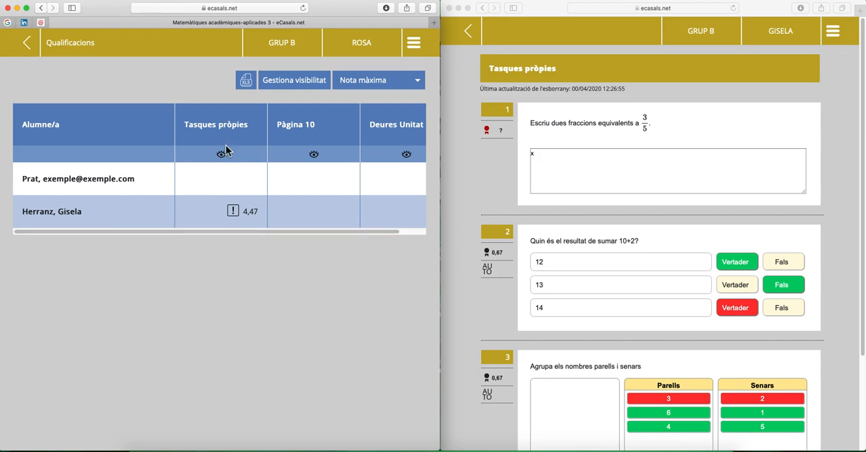
{"action": "left_click", "coordinate": [251, 212]}
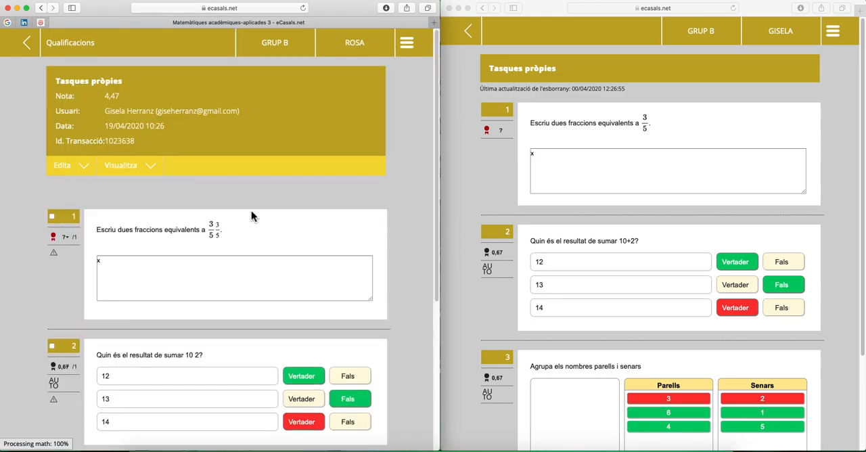
Step: Grade the student's answer to activity 1 with 0,75 and return to the Qualificacions table
{"action": "scroll", "coordinate": [251, 211], "scroll_direction": "down", "scroll_amount": 6}
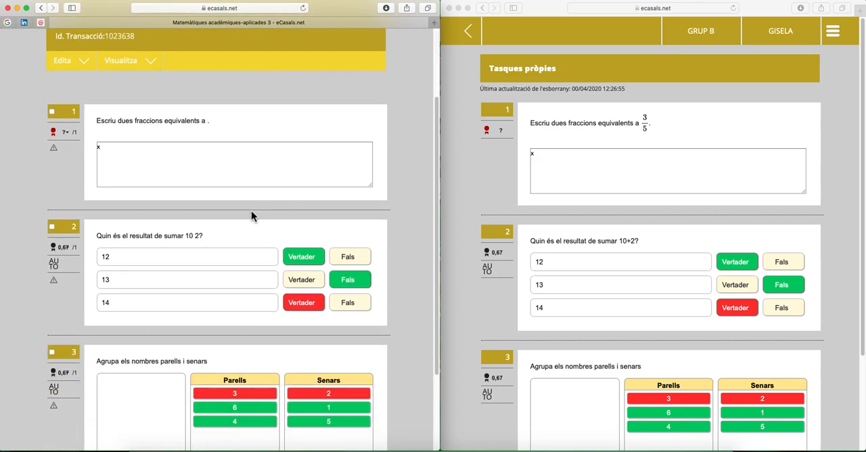
{"action": "scroll", "coordinate": [252, 216], "scroll_direction": "up", "scroll_amount": 4}
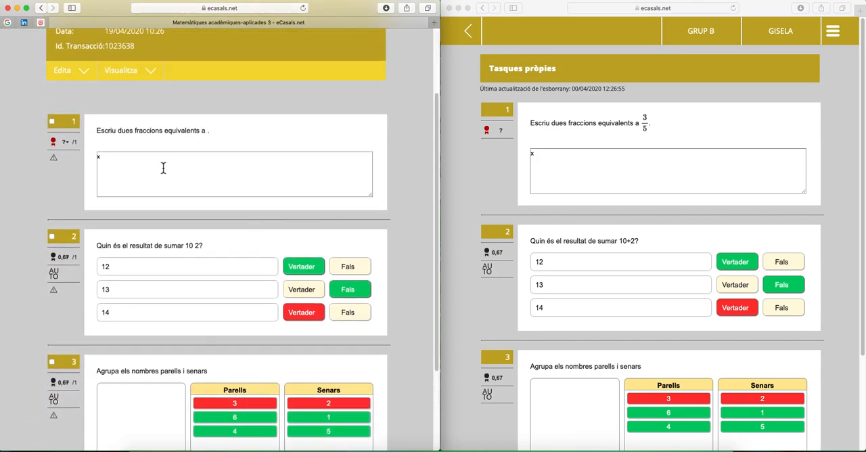
{"action": "left_click", "coordinate": [65, 143]}
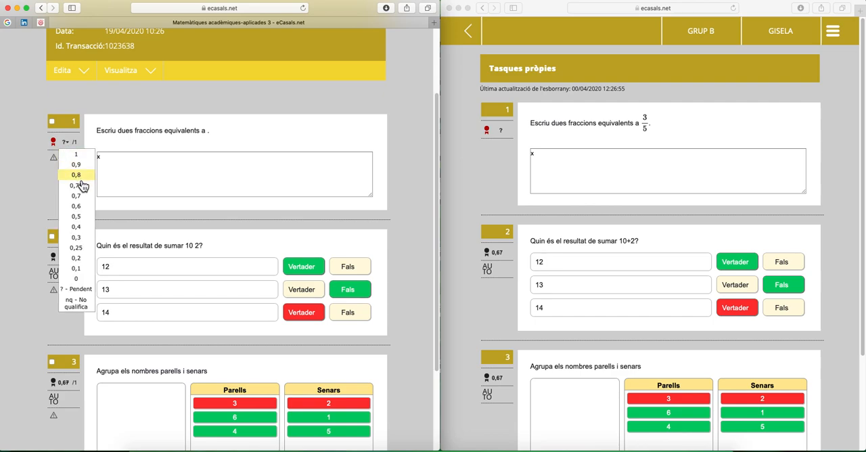
{"action": "left_click", "coordinate": [79, 186]}
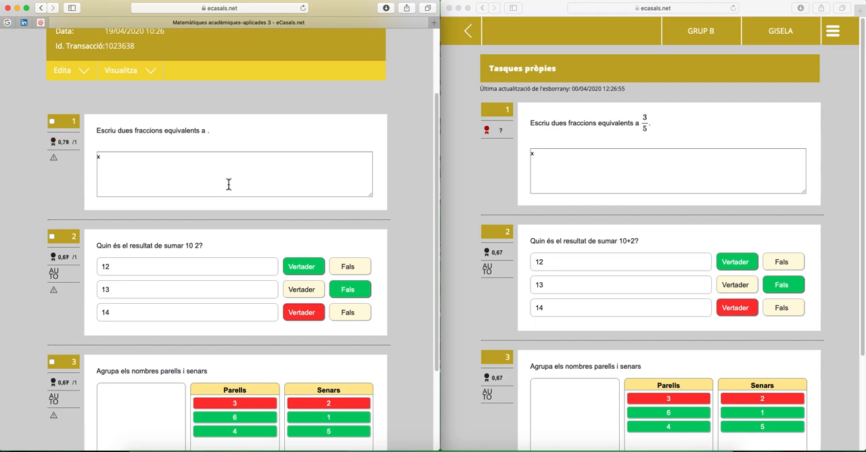
{"action": "scroll", "coordinate": [298, 183], "scroll_direction": "up", "scroll_amount": 3}
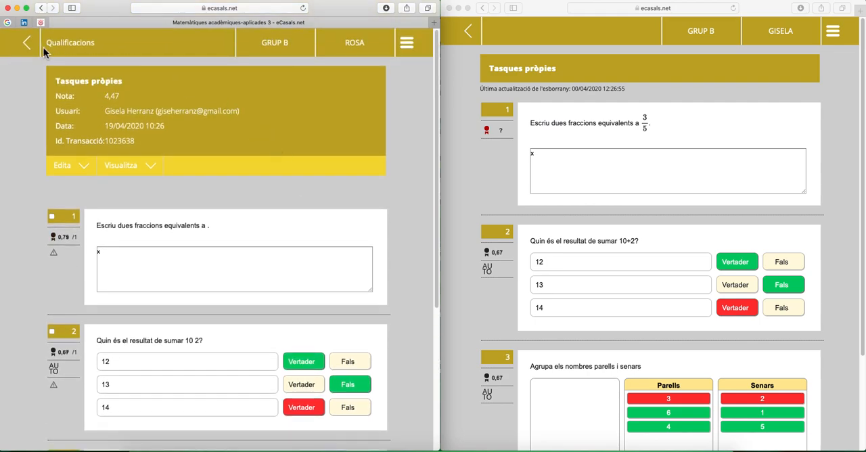
{"action": "left_click", "coordinate": [31, 46]}
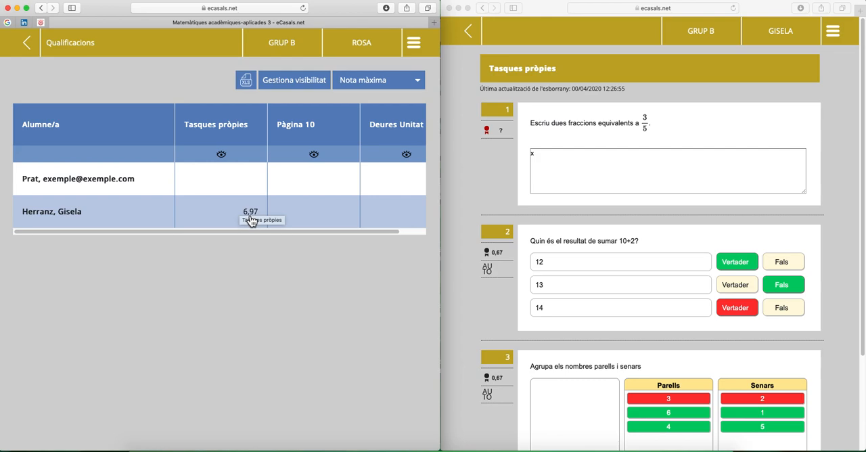
Step: Export the group's grades as an XLS file and check it in the browser's downloads list
{"action": "left_click", "coordinate": [249, 81]}
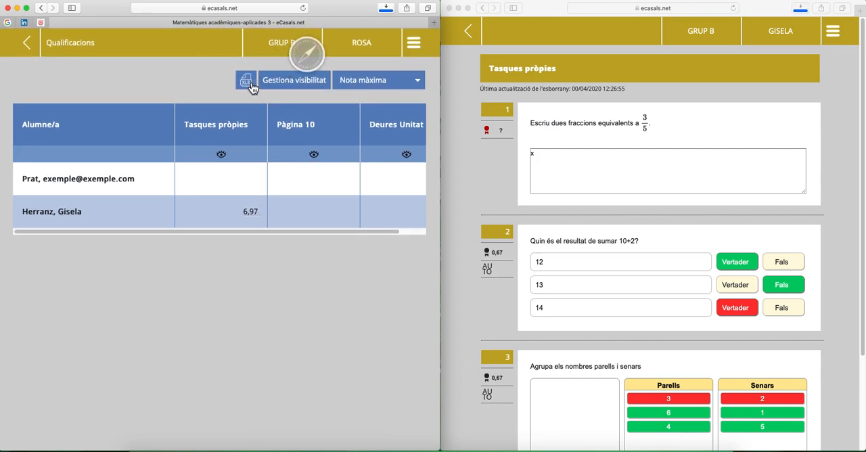
{"action": "left_click", "coordinate": [386, 8]}
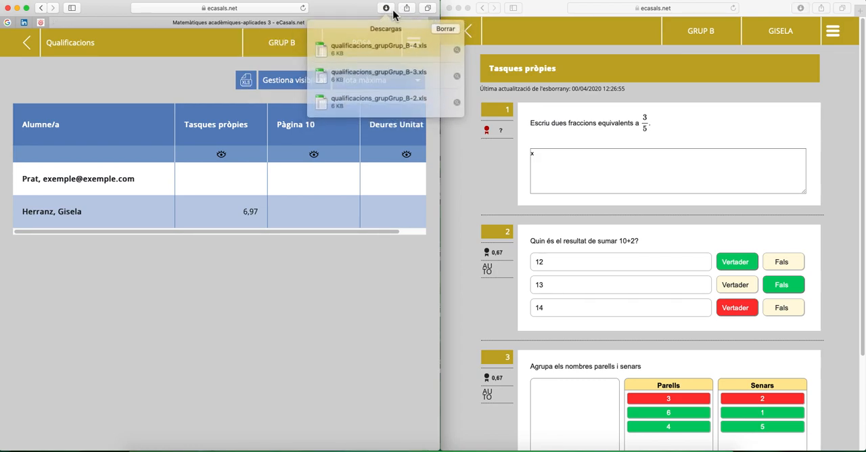
{"action": "left_click", "coordinate": [197, 72]}
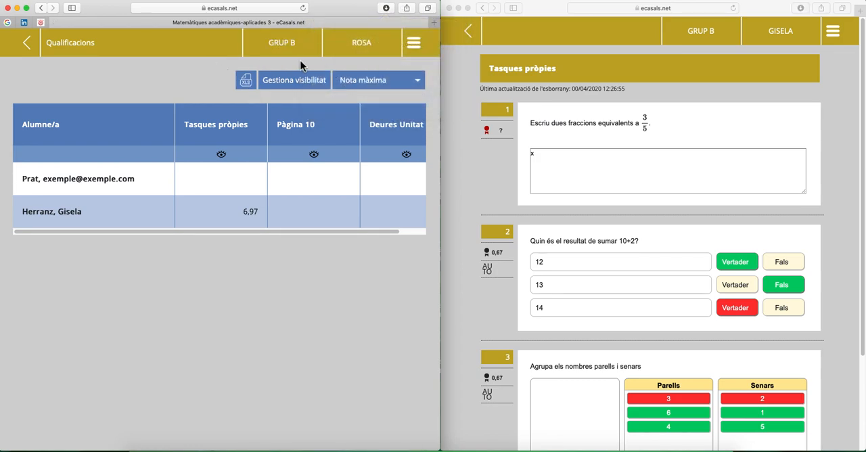
Step: Examine the options for which result the grades table shows, leaving Nota màxima selected
{"action": "left_click", "coordinate": [381, 81]}
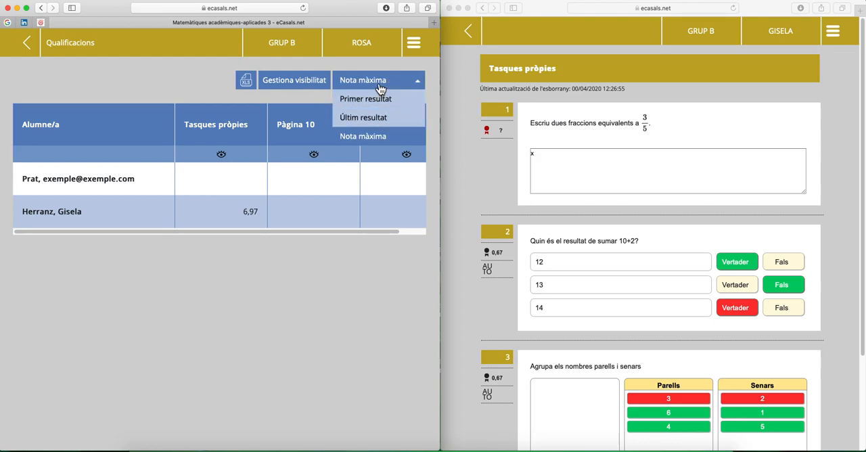
{"action": "left_click", "coordinate": [381, 88]}
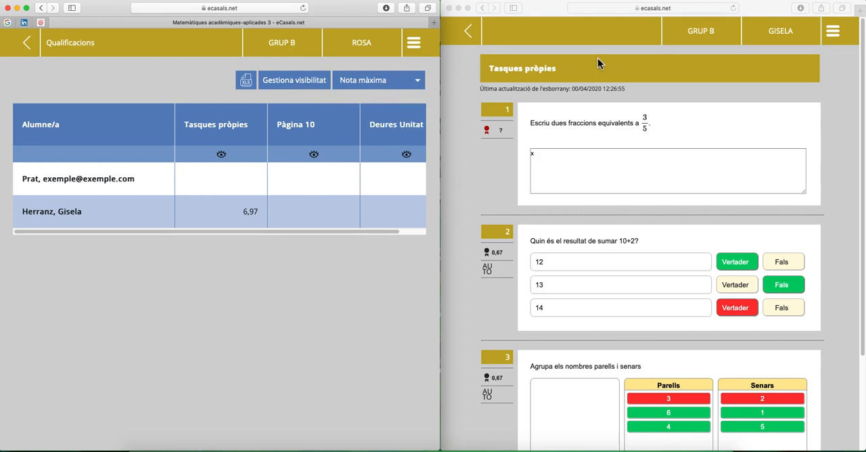